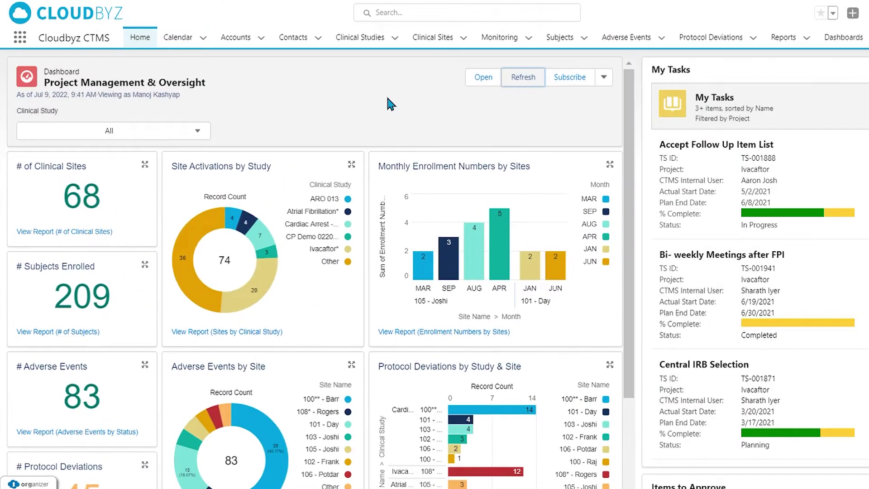
# Filter the home dashboard to the Cardiac Arrest - 2284 study, then reset it to all studies.
pyautogui.click(202, 135)
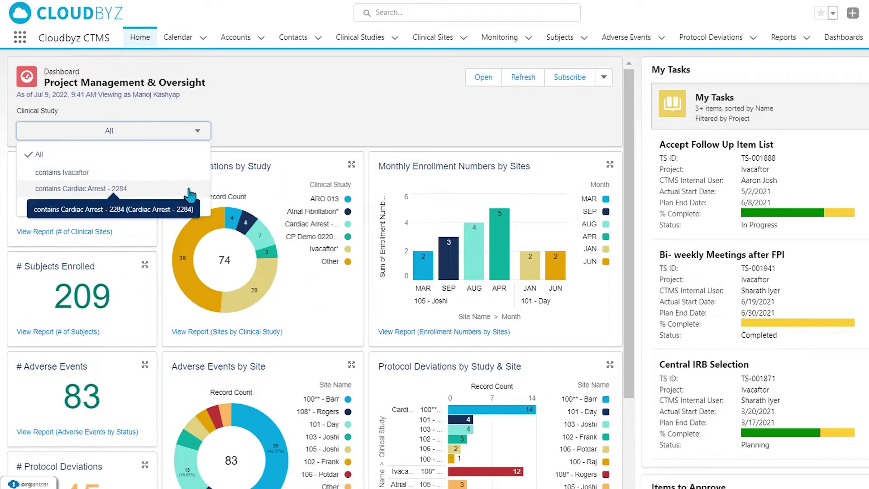
pyautogui.click(167, 188)
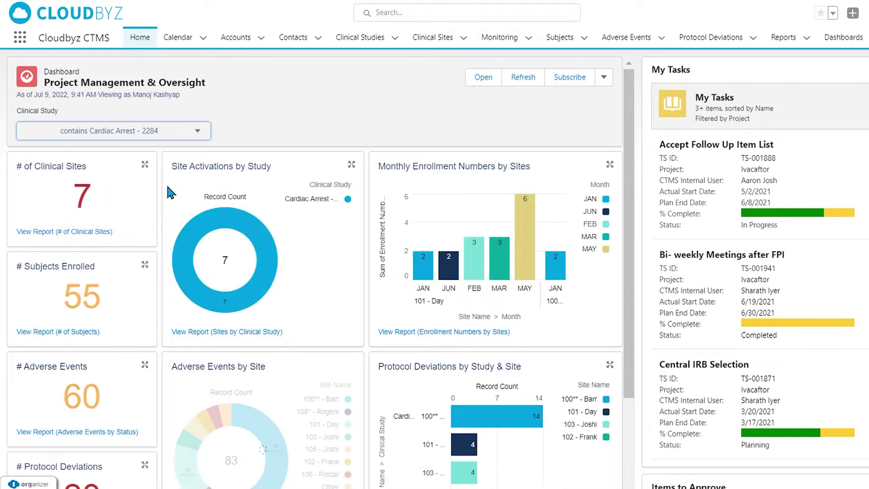
pyautogui.click(195, 131)
pyautogui.click(137, 153)
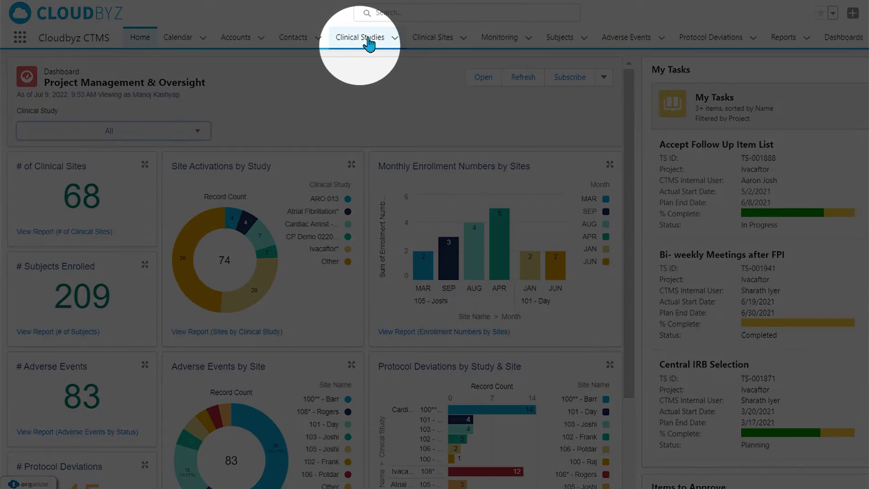
# Go to the Clinical Studies list and browse its saved list views.
pyautogui.click(369, 44)
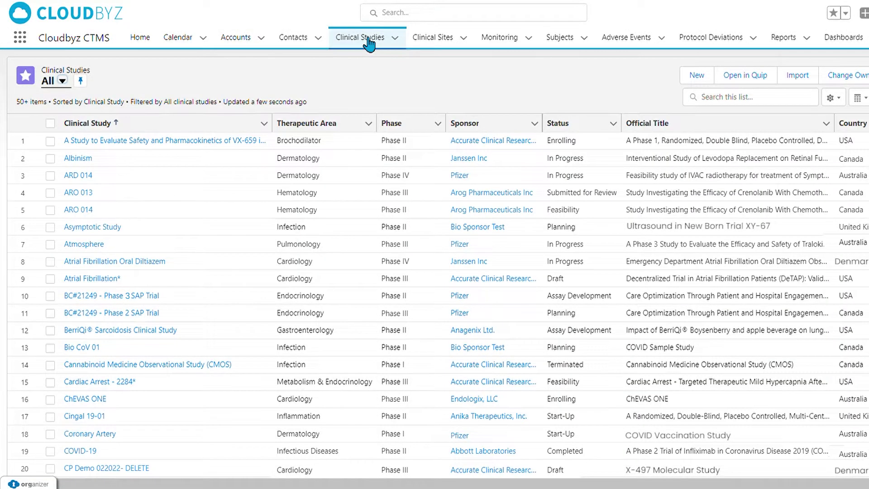
pyautogui.click(66, 86)
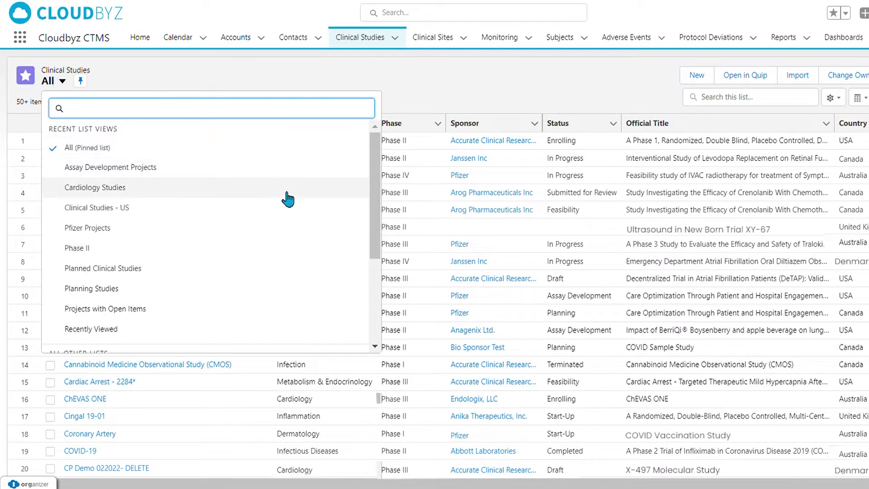
pyautogui.scroll(-2, 315, 267)
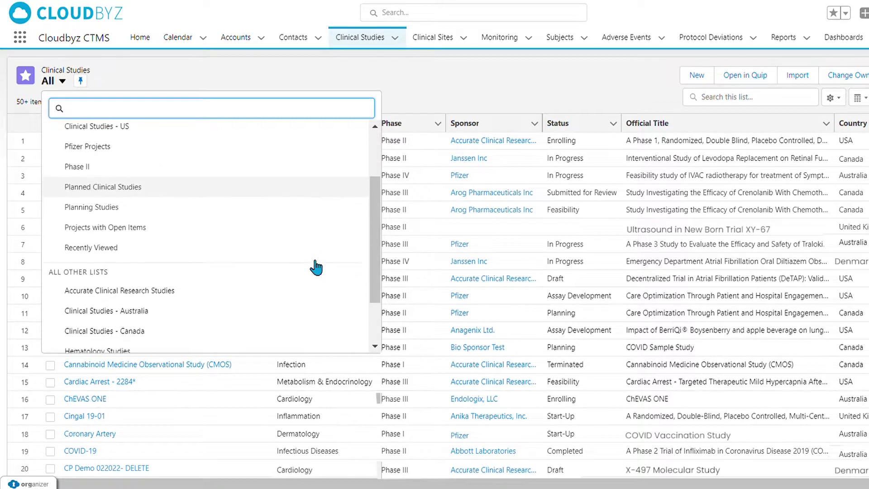
pyautogui.scroll(-1, 312, 262)
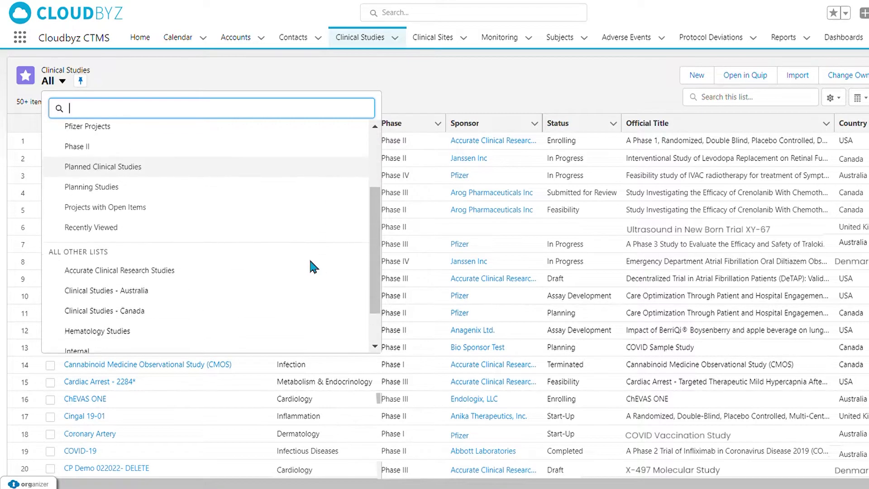
pyautogui.click(446, 90)
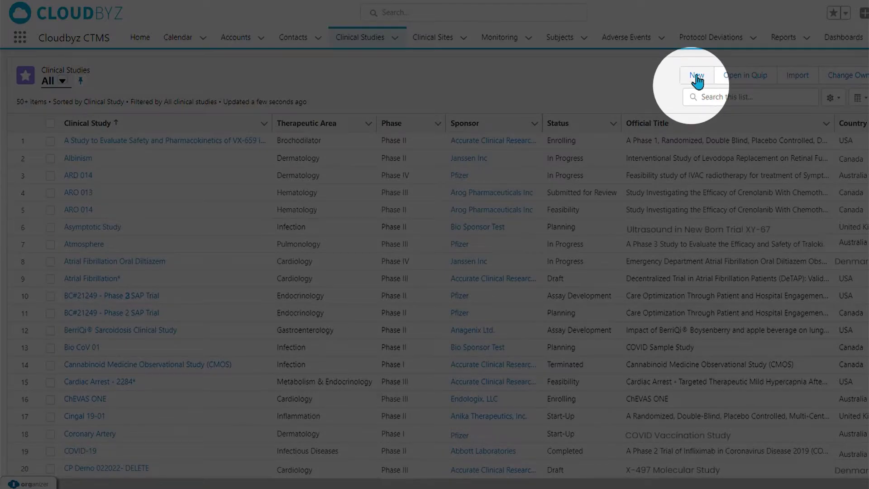
# Start a new clinical study form, then close it without saving.
pyautogui.click(695, 76)
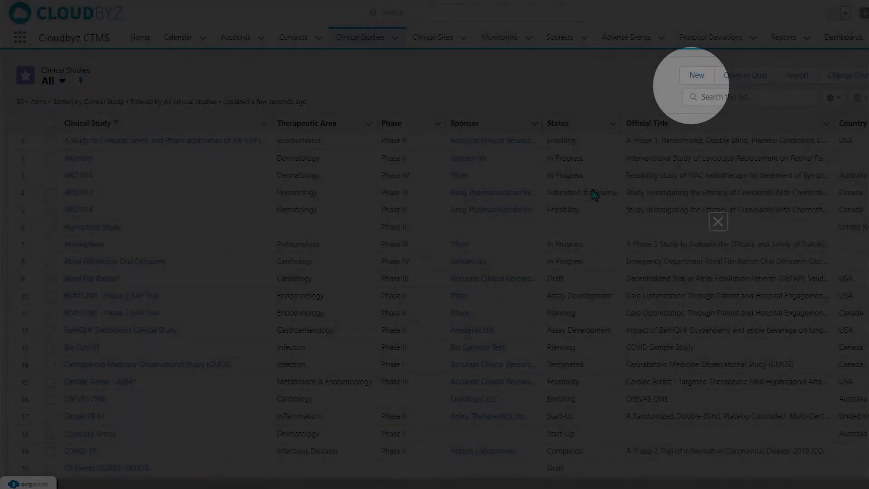
pyautogui.scroll(-2, 684, 211)
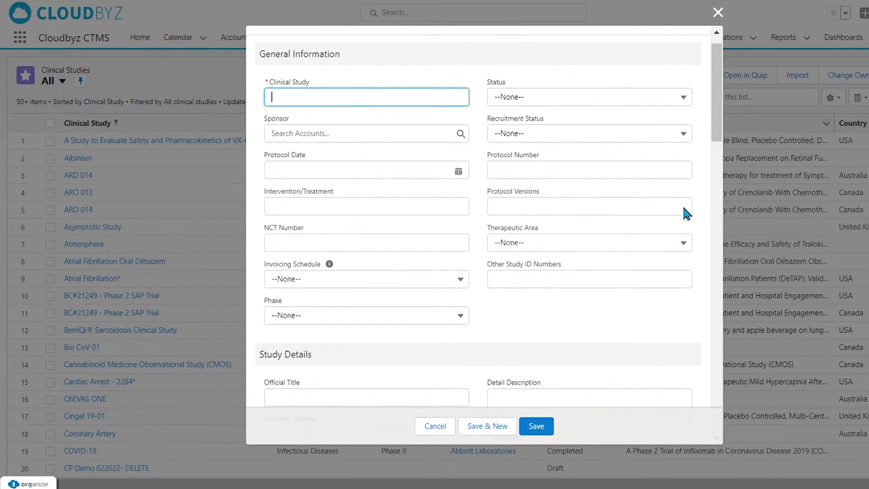
pyautogui.click(717, 12)
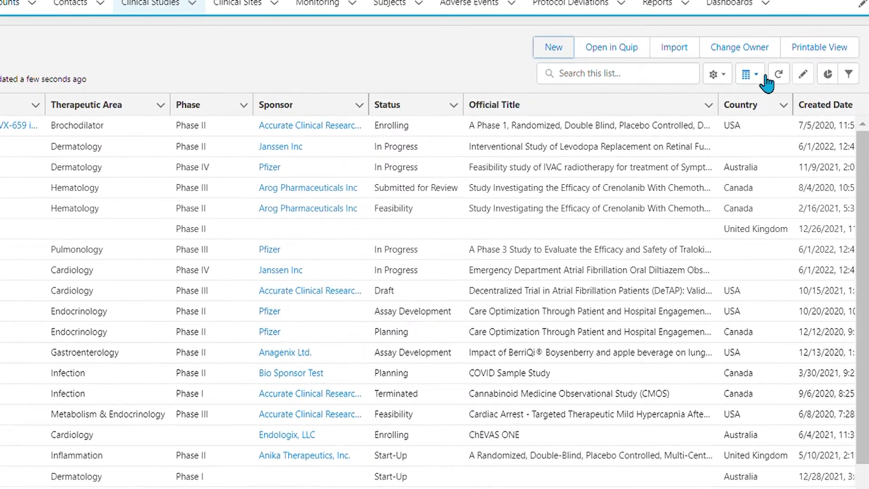
# Display the studies as a Kanban board by status and open the Cardiac Arrest - 2284* study.
pyautogui.click(866, 98)
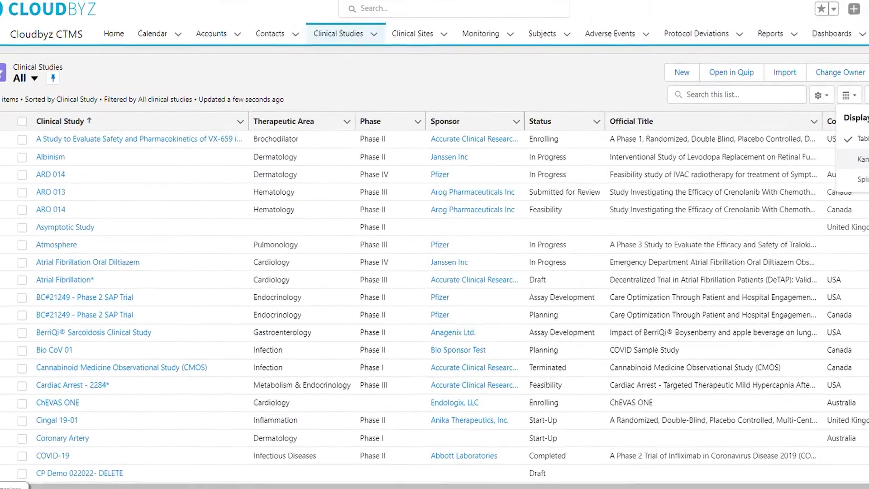
pyautogui.click(861, 159)
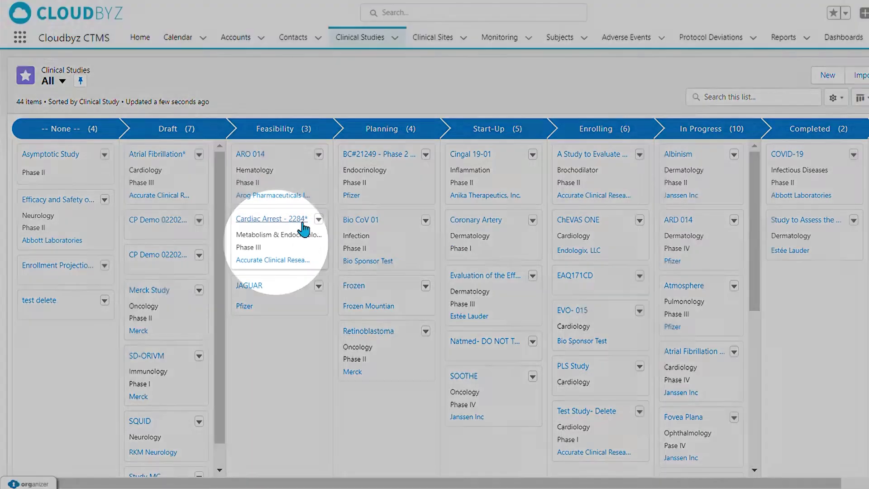
pyautogui.click(302, 222)
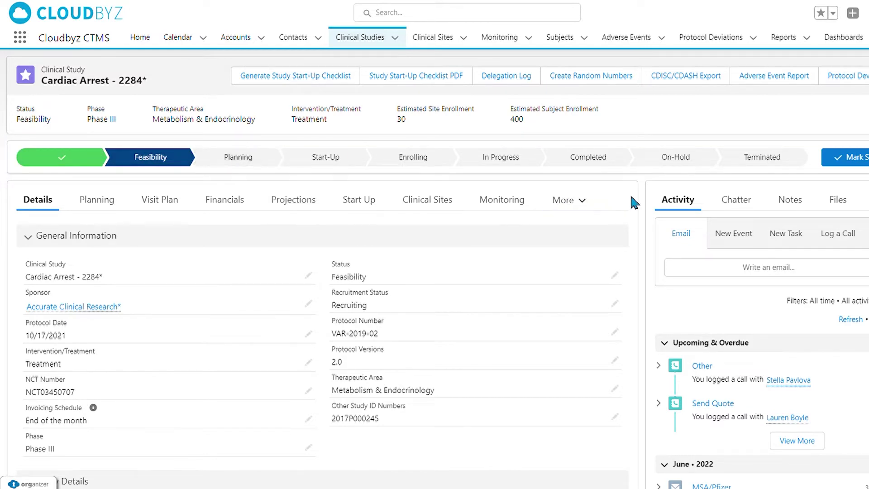
pyautogui.scroll(-2, 632, 198)
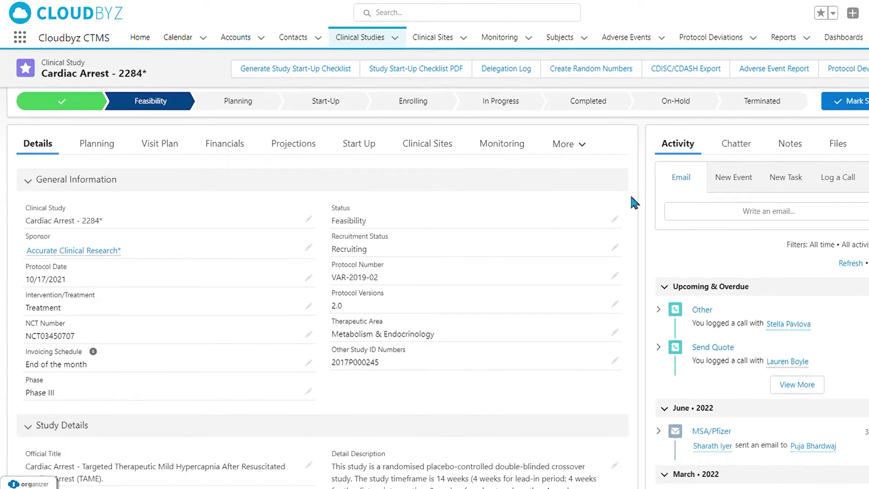
pyautogui.scroll(-2, 631, 197)
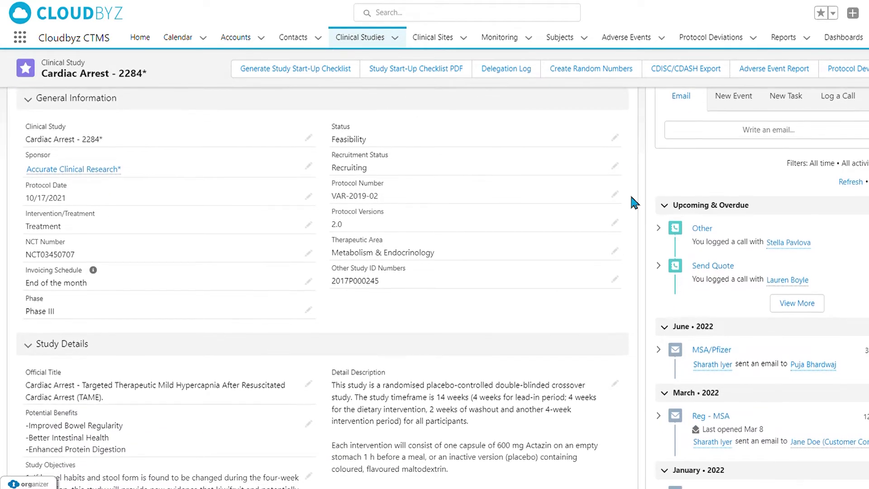
pyautogui.scroll(-2, 632, 198)
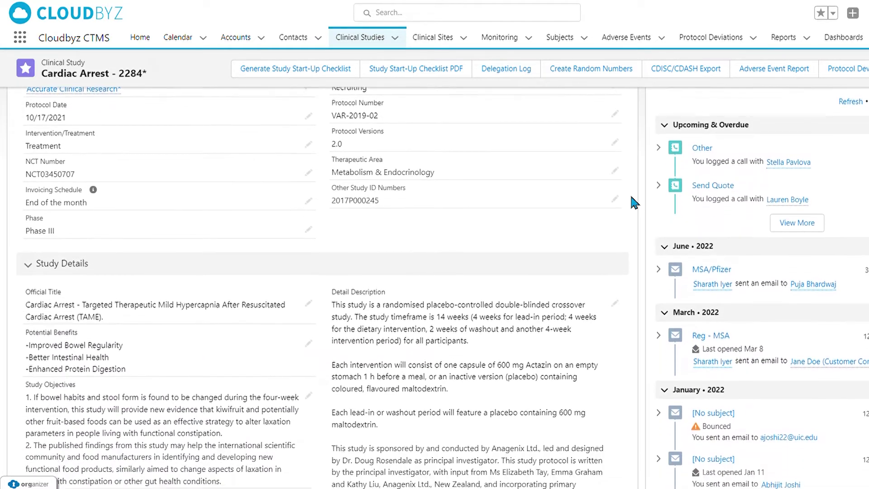
pyautogui.scroll(-3, 631, 197)
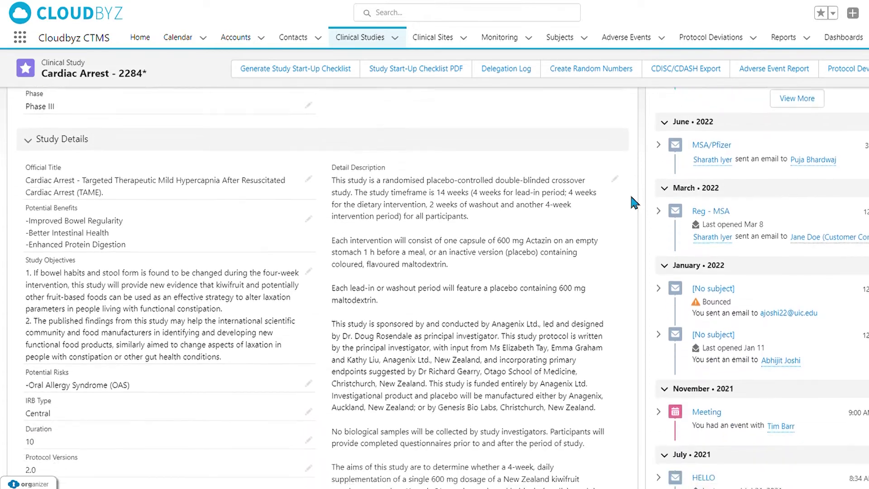
pyautogui.scroll(-7, 631, 198)
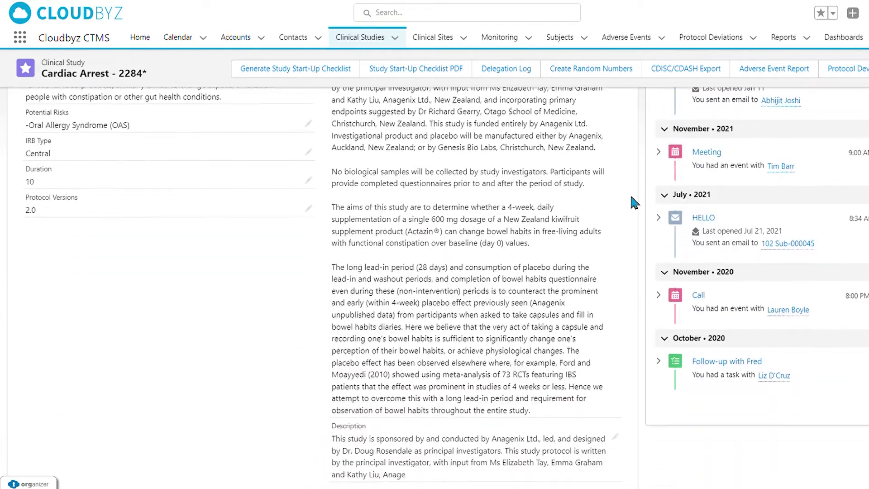
pyautogui.scroll(-5, 634, 202)
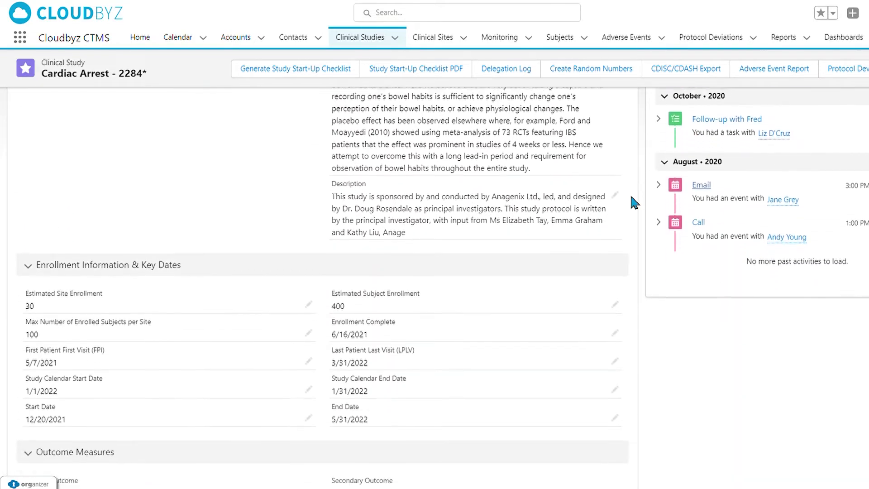
pyautogui.scroll(-4, 634, 202)
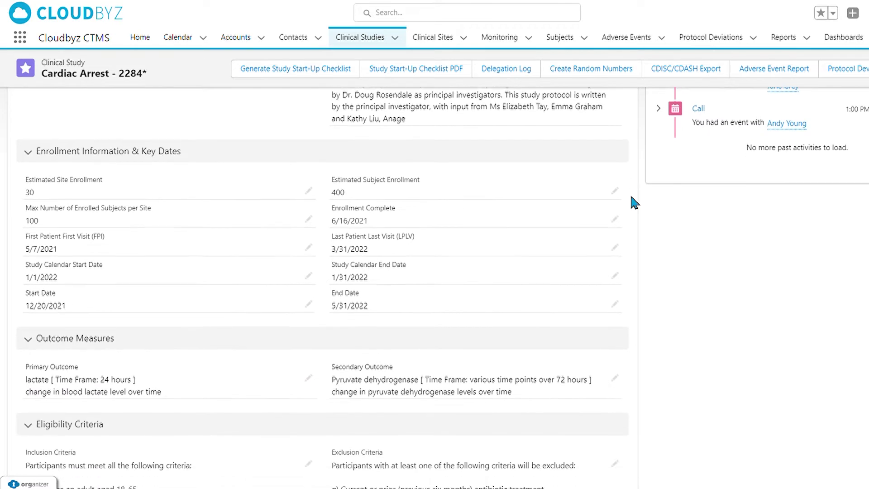
pyautogui.scroll(-3, 632, 199)
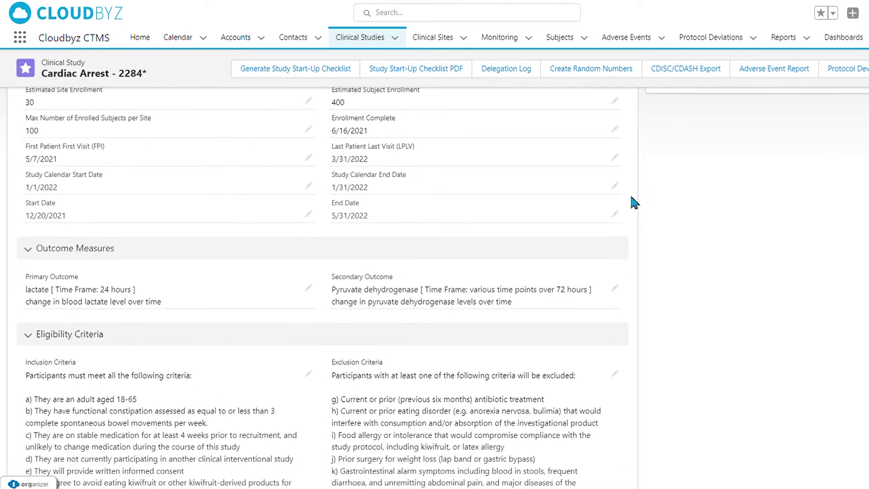
pyautogui.scroll(-5, 632, 199)
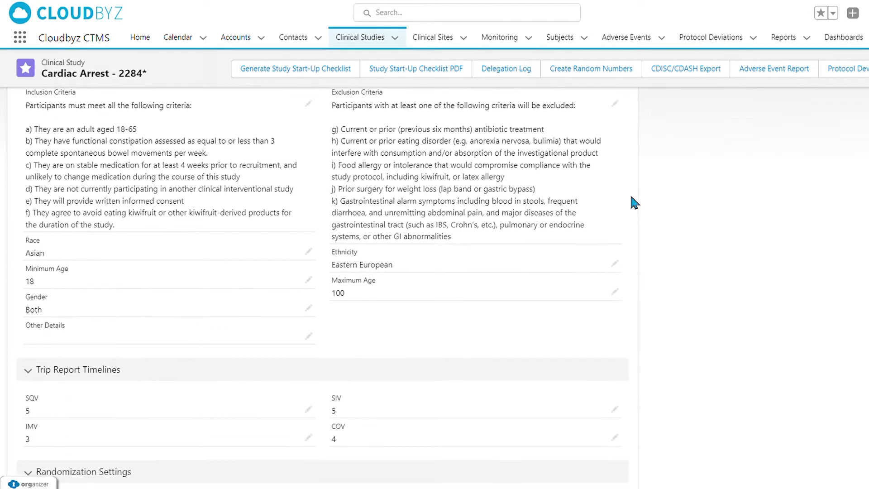
pyautogui.scroll(15, 631, 197)
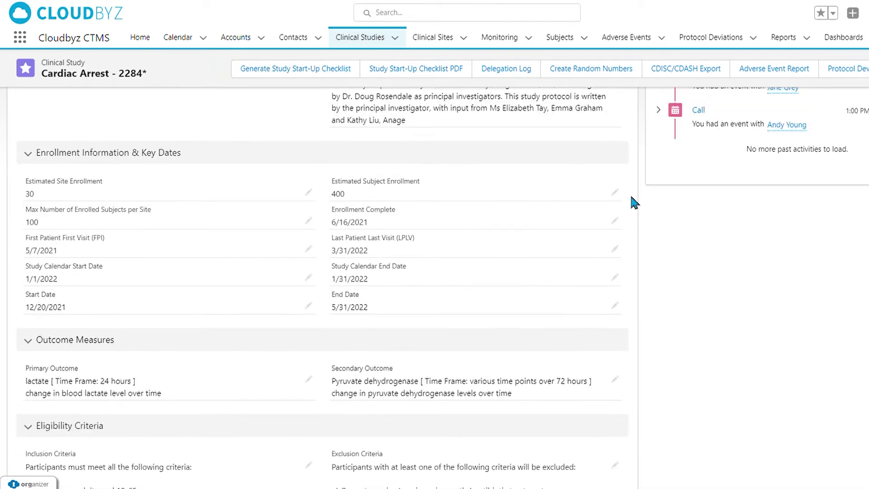
pyautogui.scroll(15, 631, 199)
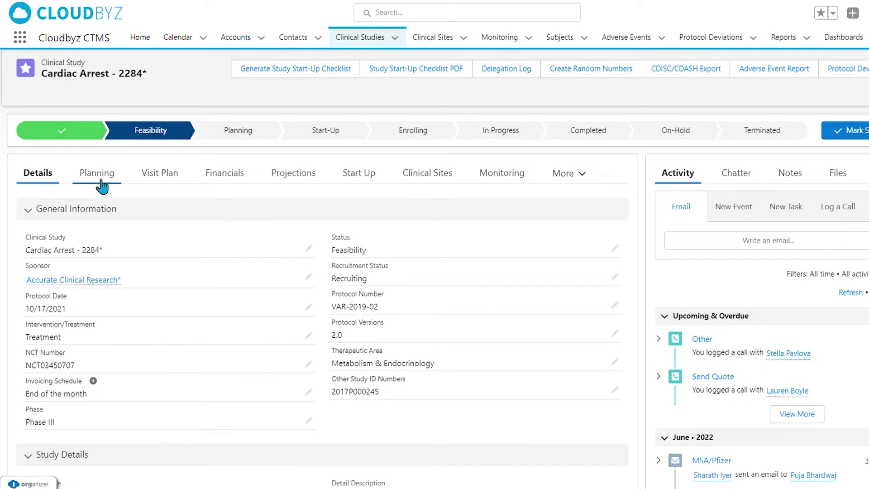
pyautogui.click(103, 185)
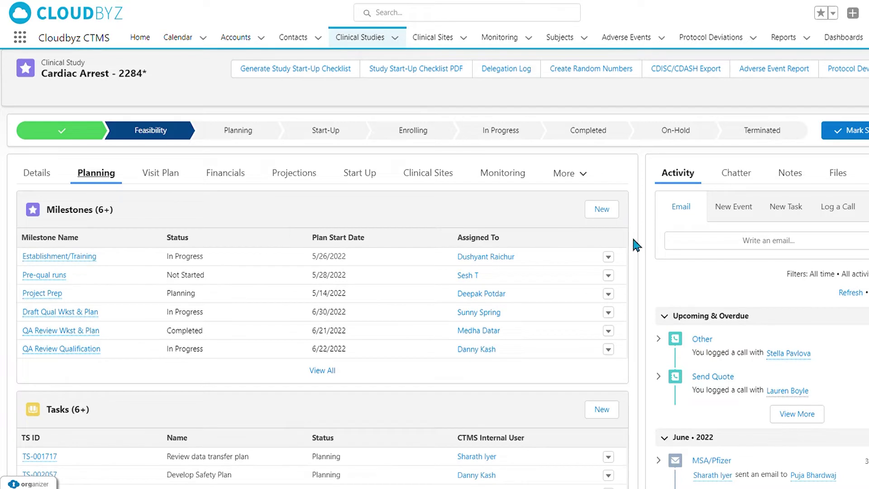
pyautogui.scroll(-1, 633, 239)
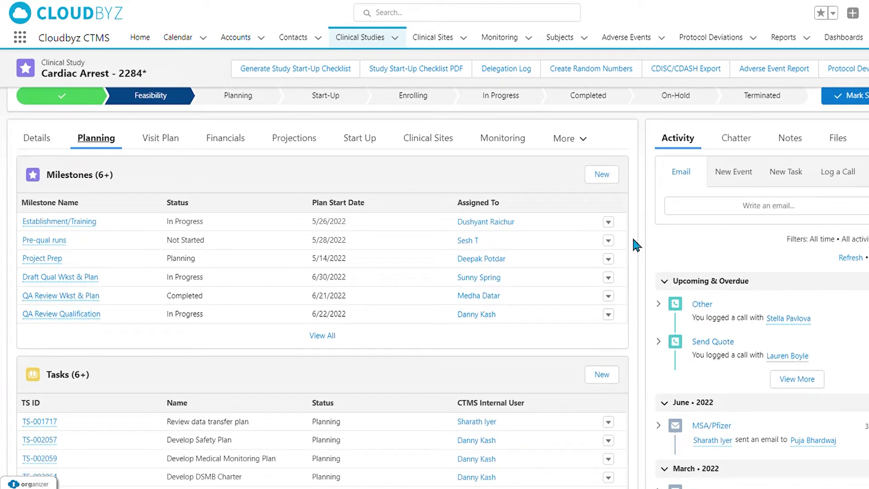
pyautogui.scroll(-1, 633, 240)
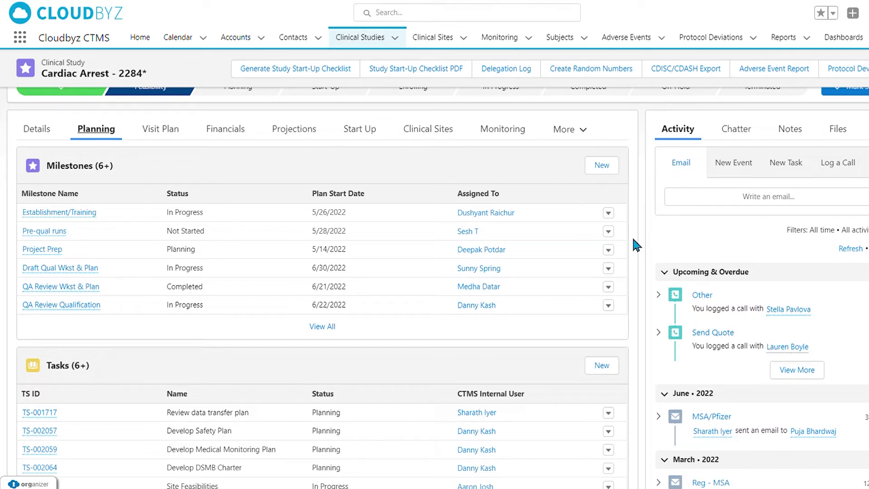
pyautogui.scroll(-2, 633, 240)
pyautogui.scroll(-5, 633, 239)
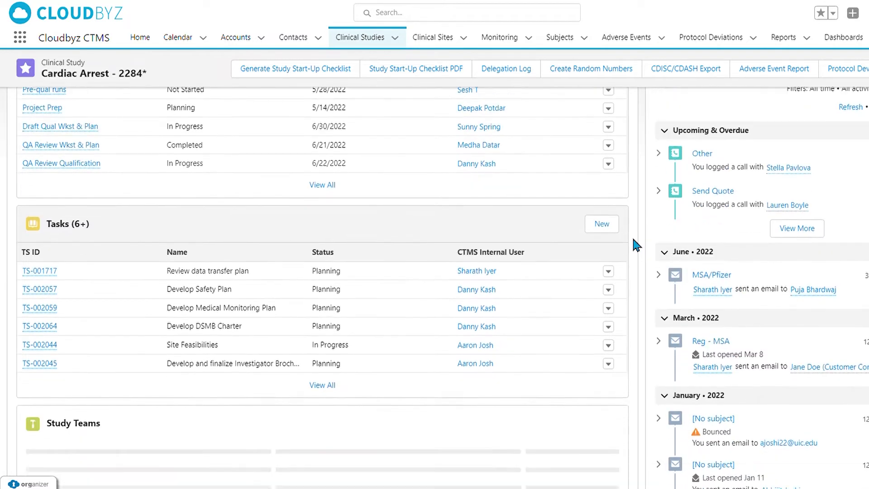
pyautogui.scroll(-4, 633, 240)
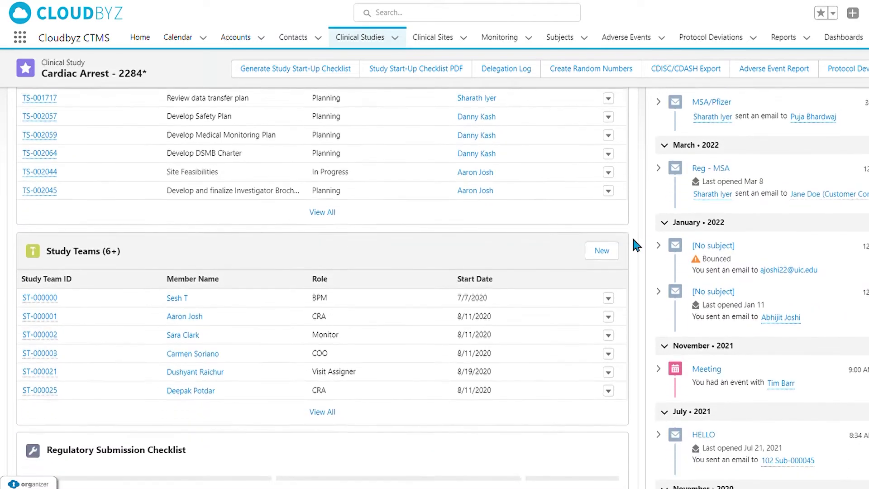
pyautogui.scroll(-1, 633, 239)
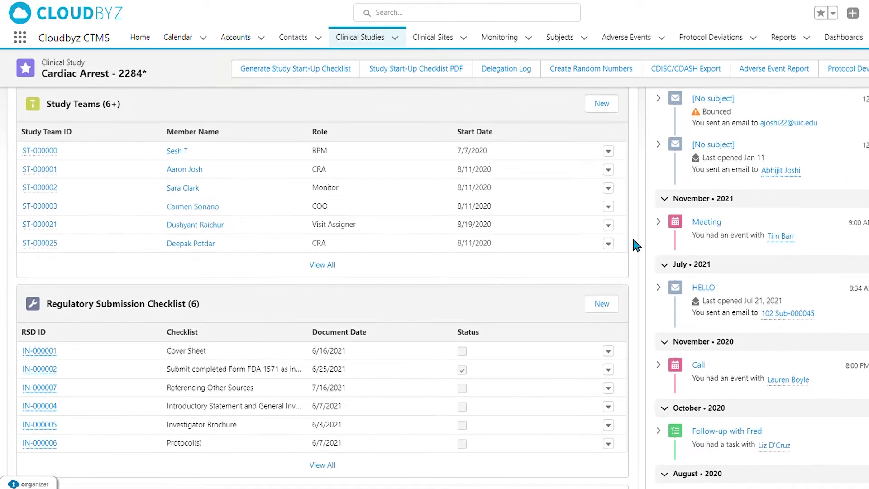
pyautogui.scroll(-1, 633, 240)
pyautogui.scroll(-3, 633, 240)
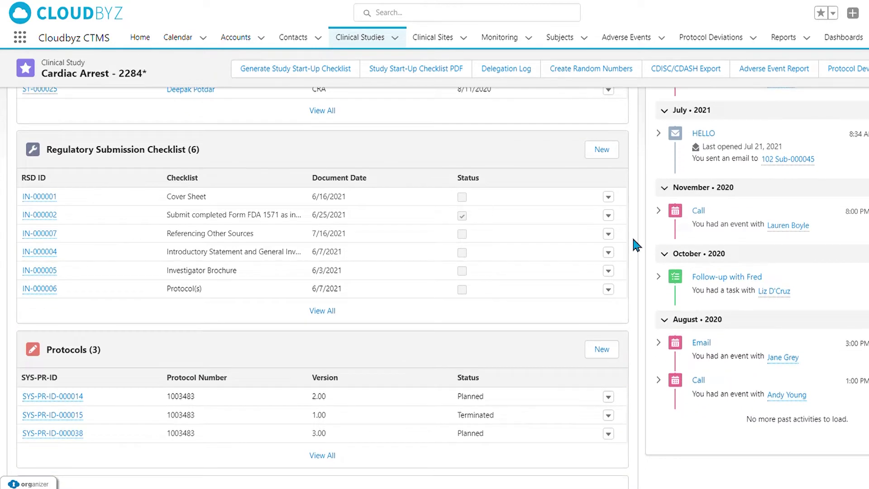
pyautogui.scroll(-1, 631, 235)
pyautogui.scroll(2, 631, 409)
pyautogui.scroll(10, 630, 409)
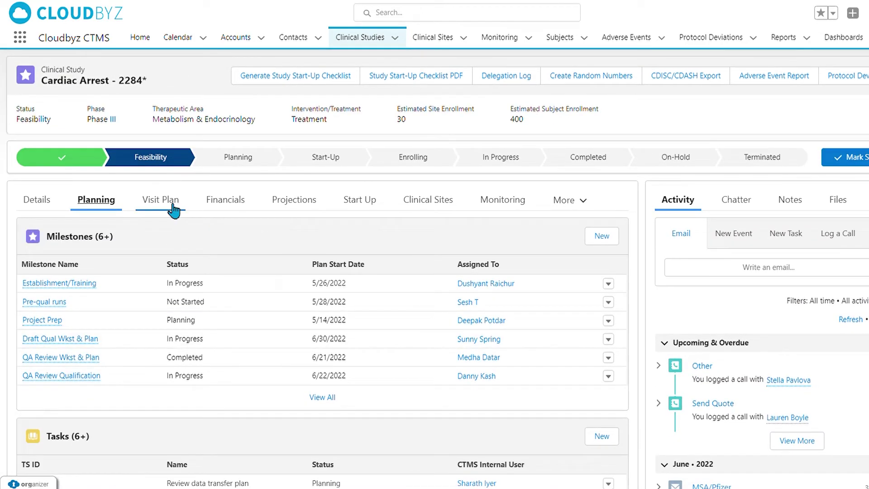
# Open visit plan API-E005-CL-A and review its visit details, procedures, standard procedures and full matrix.
pyautogui.click(173, 209)
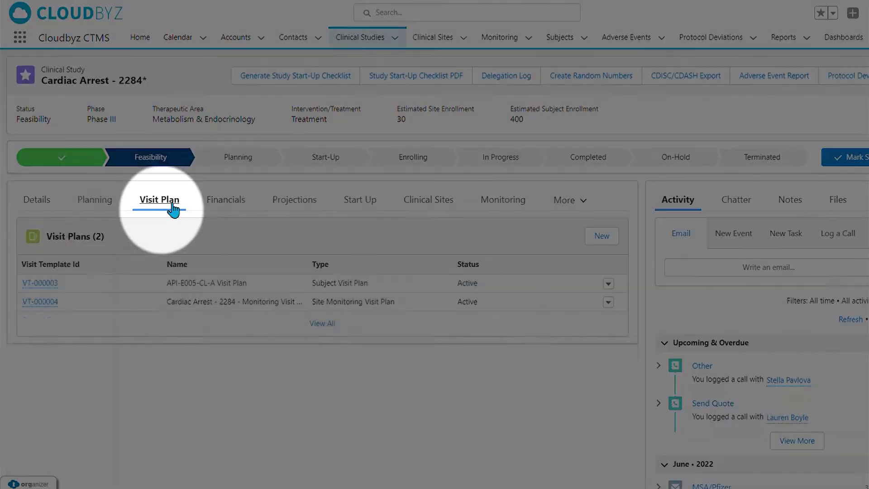
pyautogui.click(56, 285)
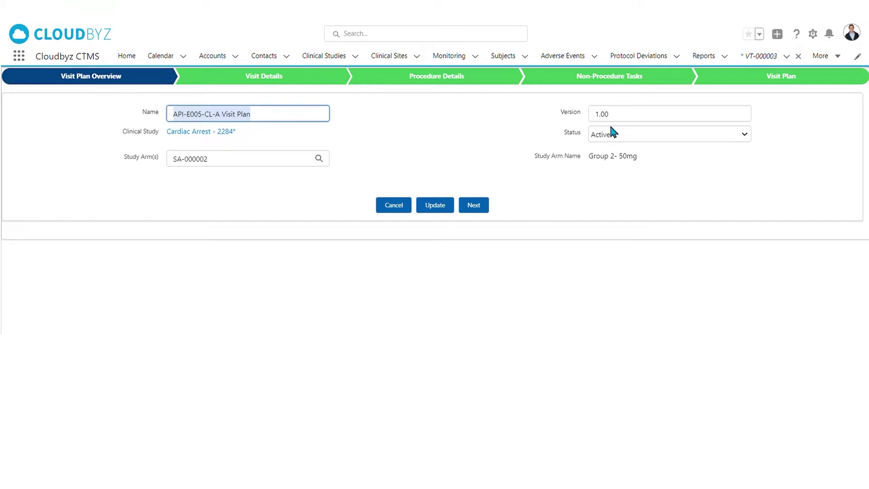
pyautogui.click(274, 85)
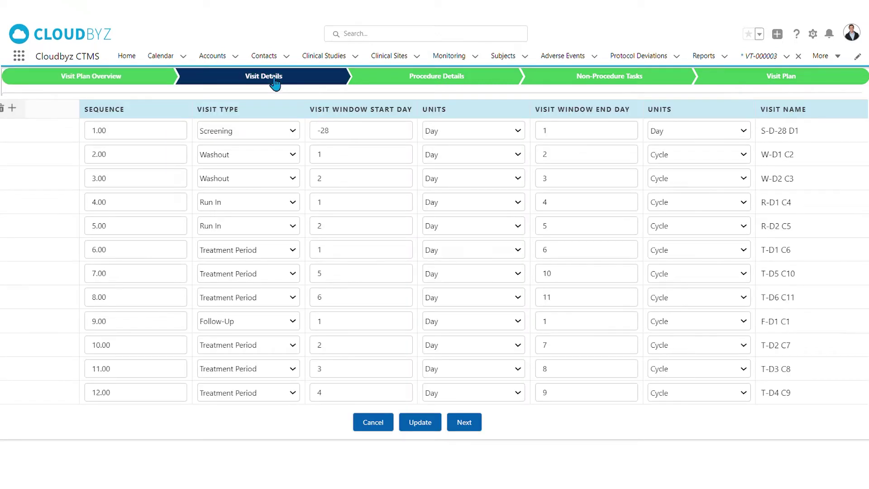
pyautogui.click(421, 77)
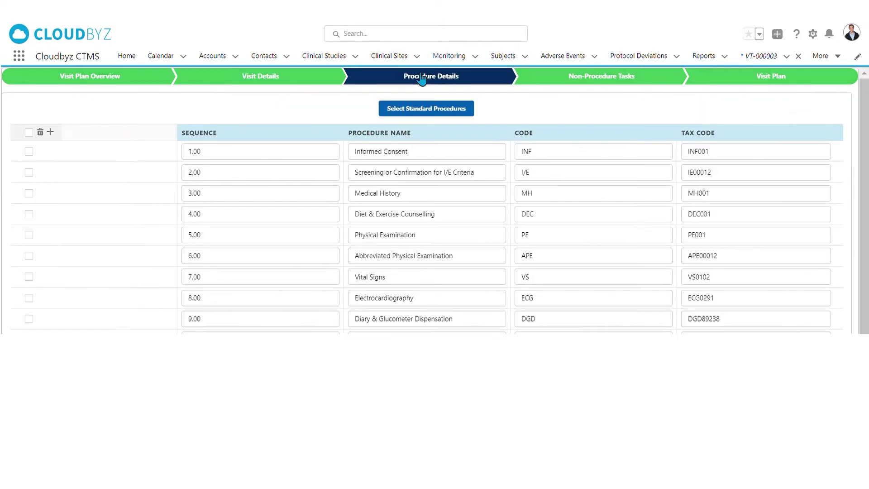
pyautogui.click(421, 78)
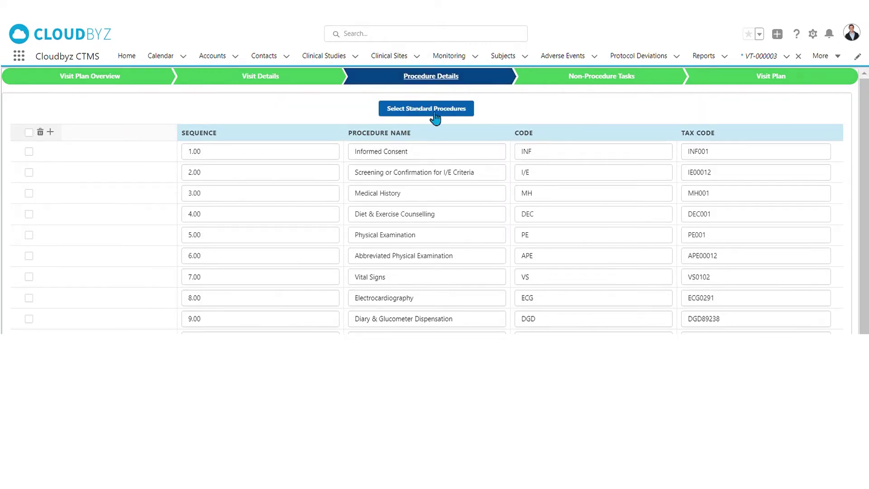
pyautogui.click(461, 119)
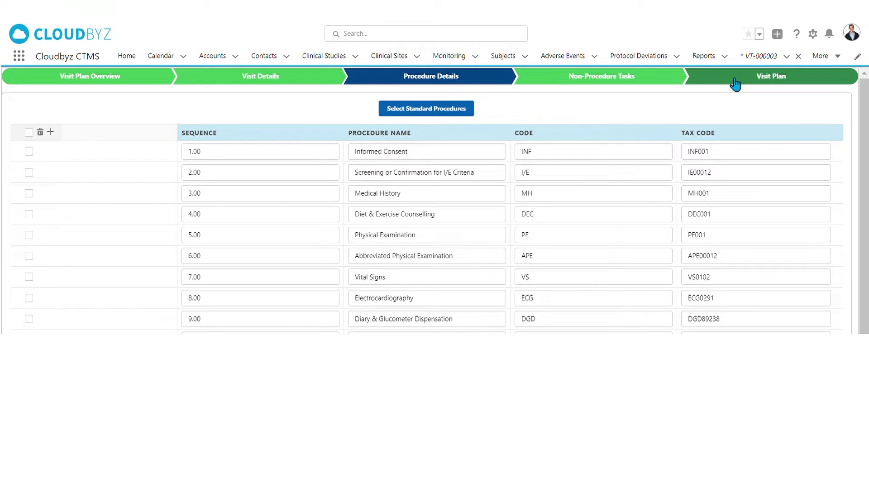
pyautogui.click(767, 83)
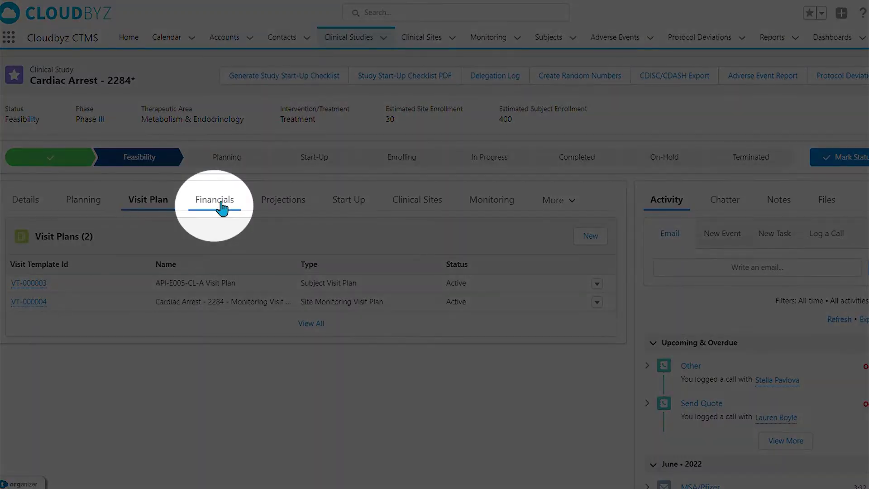
# Show the study's Financials tab and scroll through its budgets, payments, receivables and invoices.
pyautogui.click(222, 209)
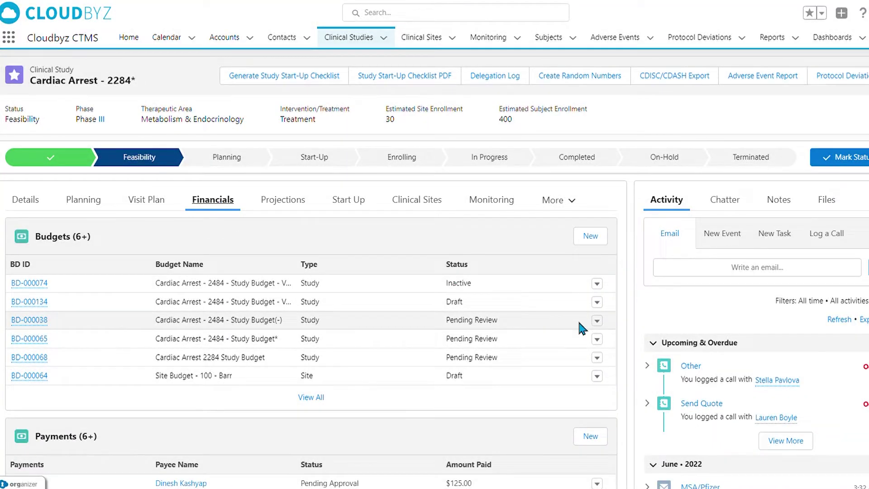
pyautogui.scroll(-8, 577, 319)
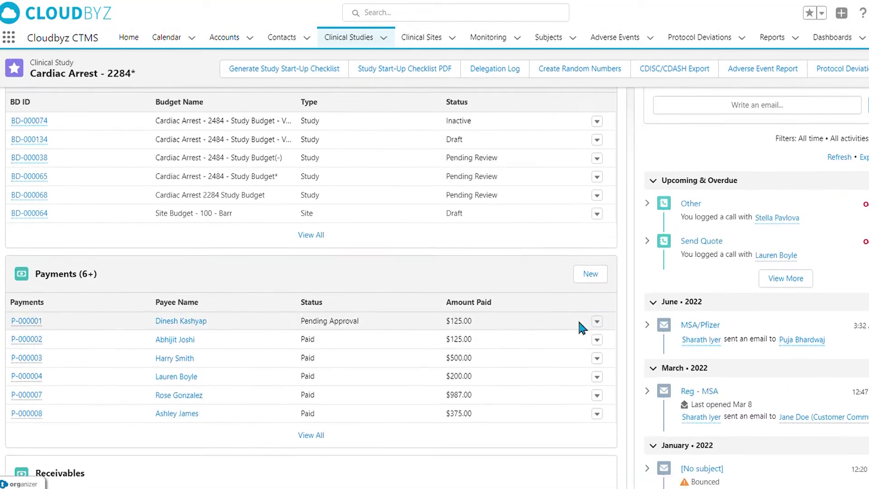
pyautogui.scroll(-2, 578, 319)
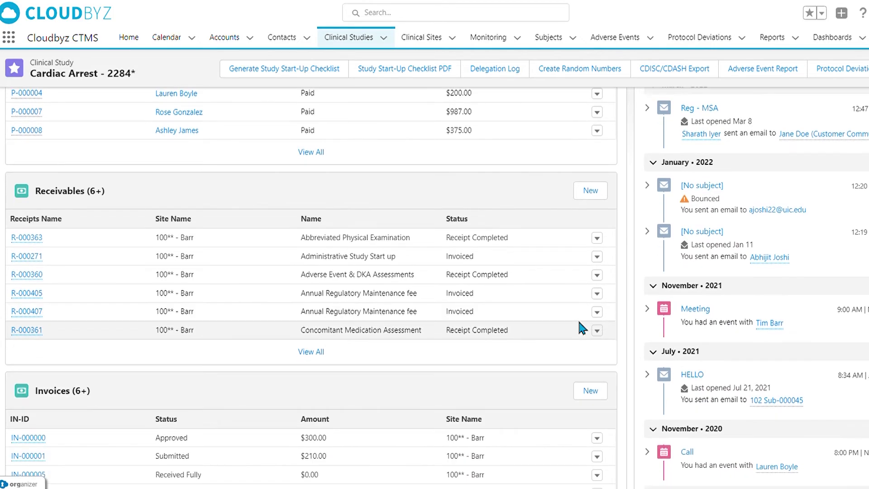
pyautogui.scroll(8, 577, 318)
pyautogui.scroll(2, 583, 322)
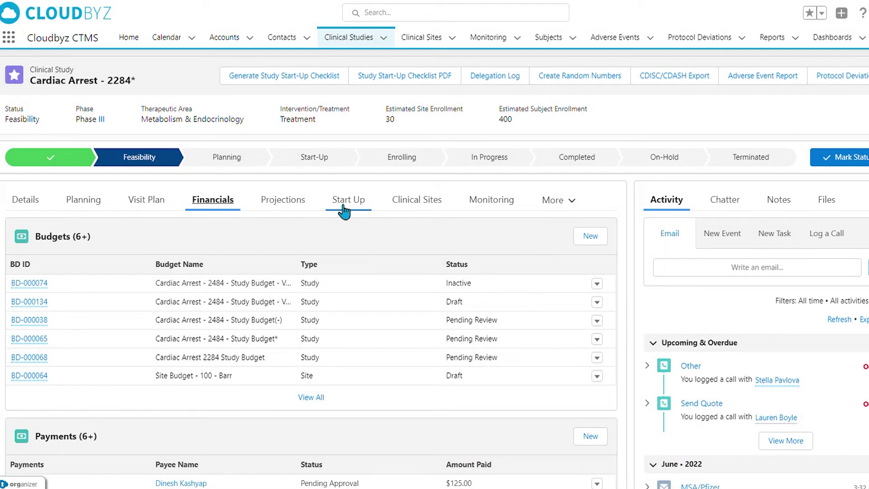
pyautogui.click(557, 209)
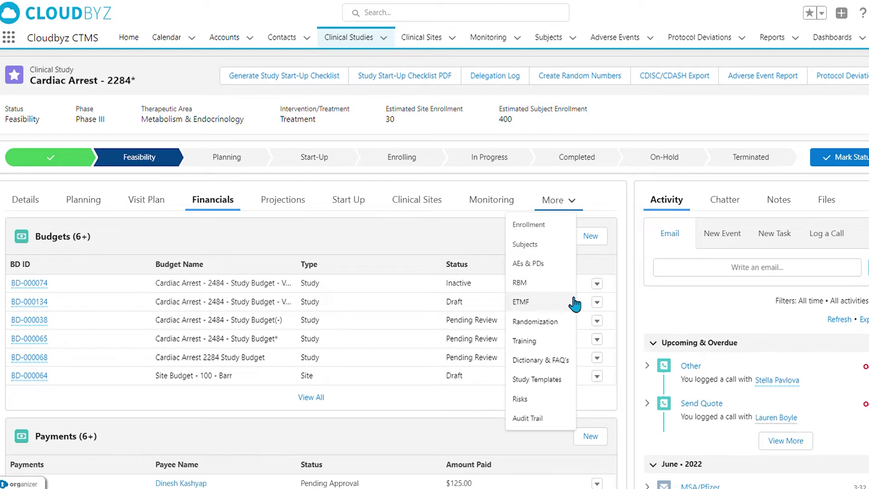
pyautogui.click(606, 200)
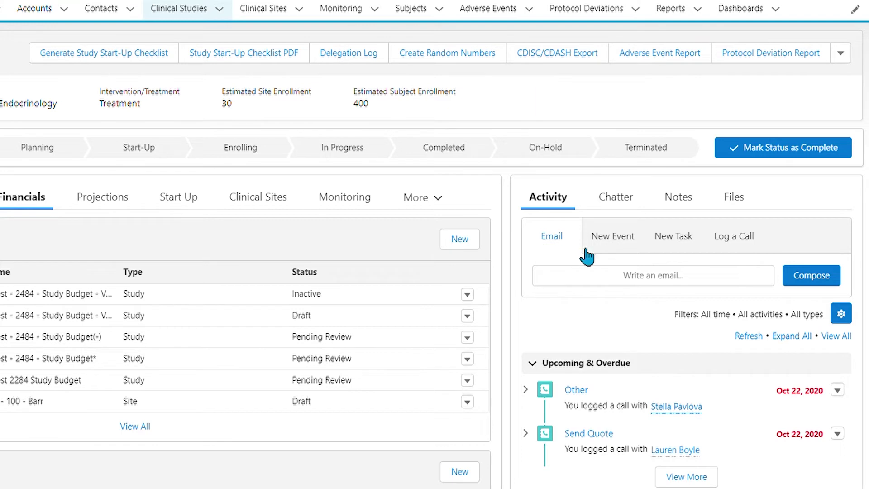
pyautogui.click(735, 211)
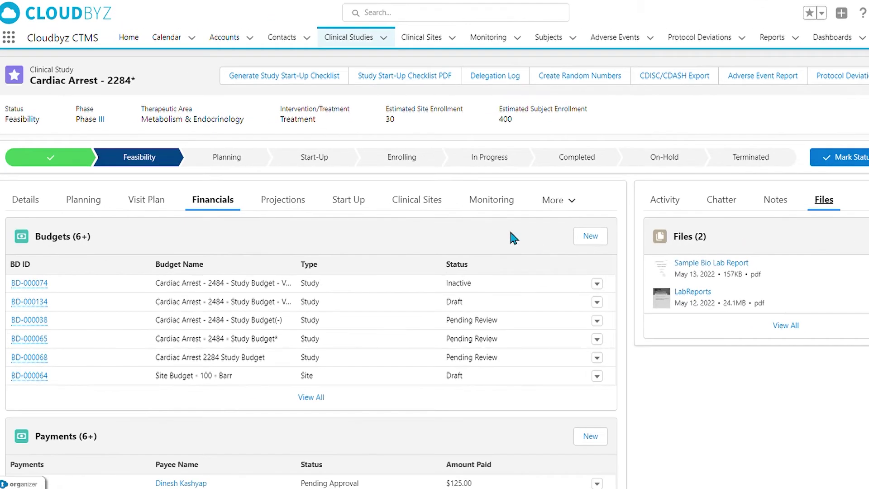
# Show the Clinical Sites tab and scroll down to the sites map and seven listed sites.
pyautogui.click(435, 209)
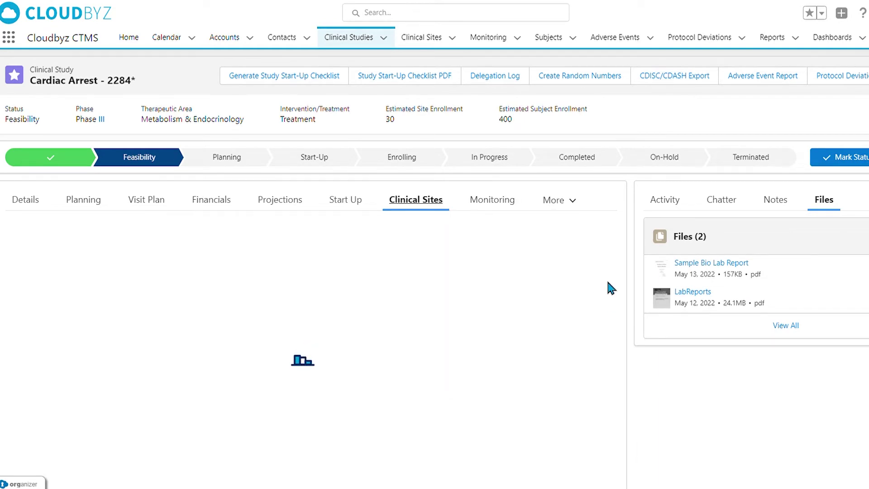
pyautogui.scroll(-5, 630, 293)
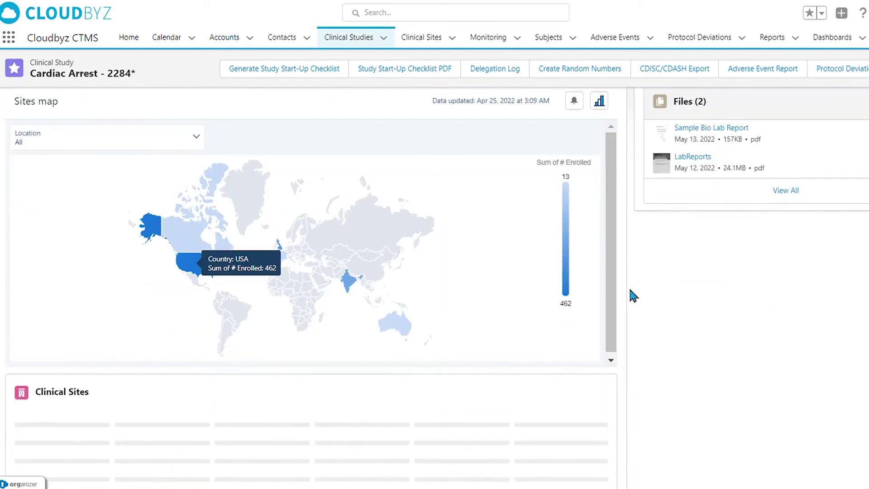
pyautogui.scroll(-1, 633, 295)
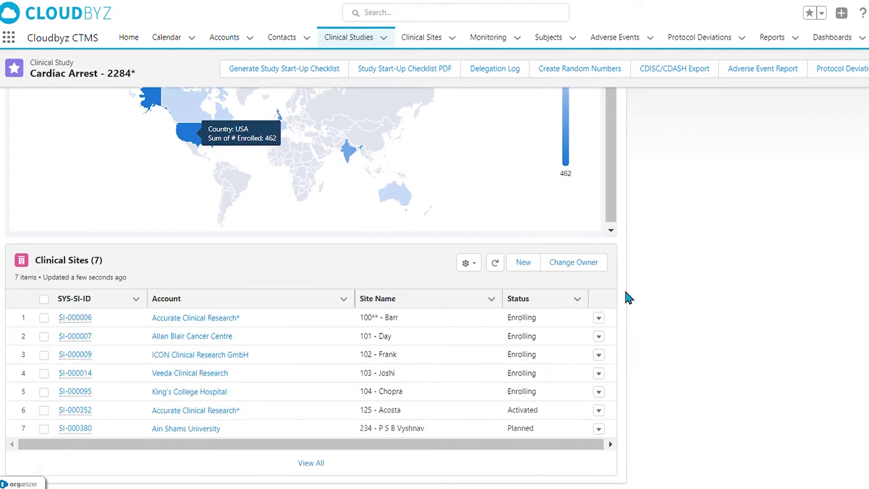
pyautogui.moveTo(87, 324)
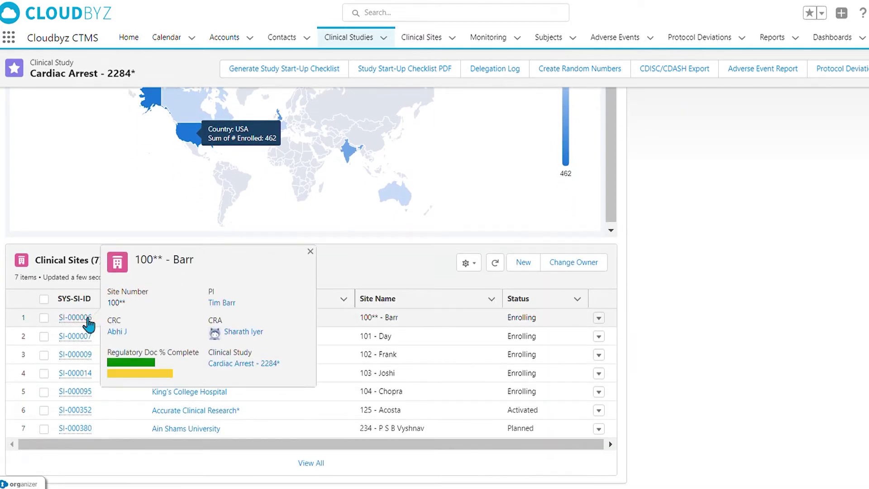
pyautogui.click(87, 321)
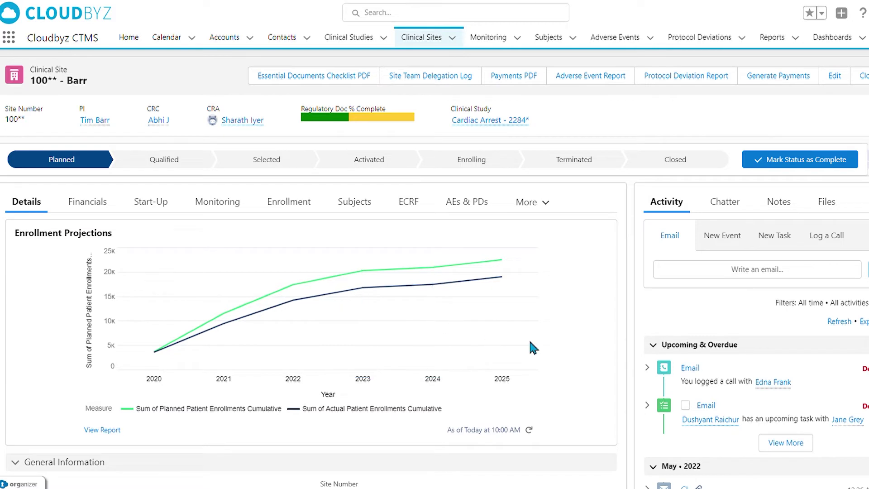
pyautogui.scroll(-1, 530, 343)
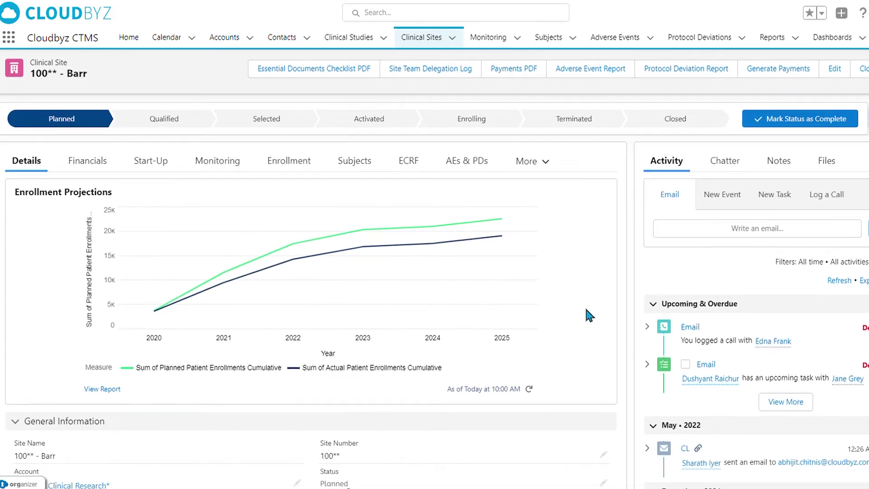
pyautogui.scroll(-1, 585, 310)
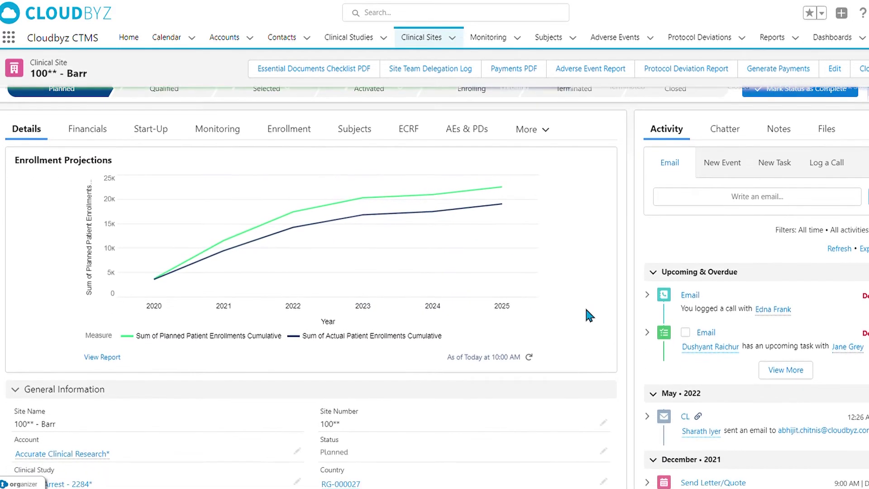
pyautogui.scroll(2, 588, 307)
pyautogui.scroll(-2, 589, 308)
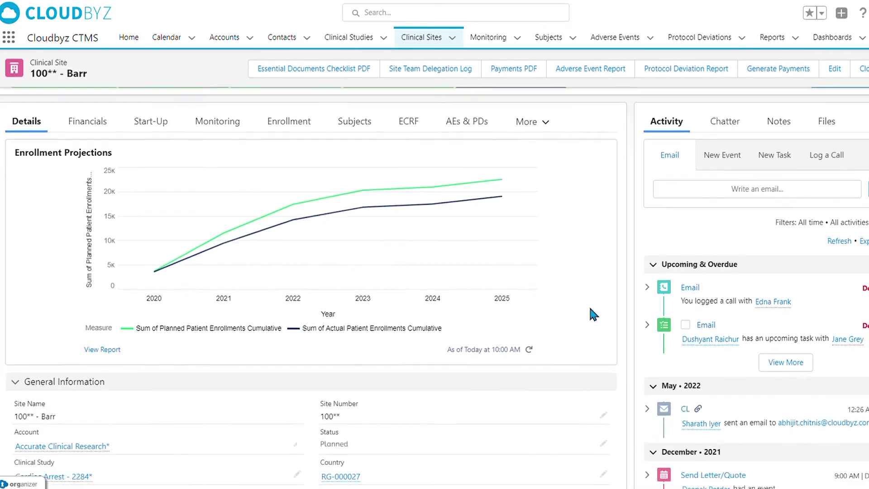
pyautogui.scroll(-6, 590, 308)
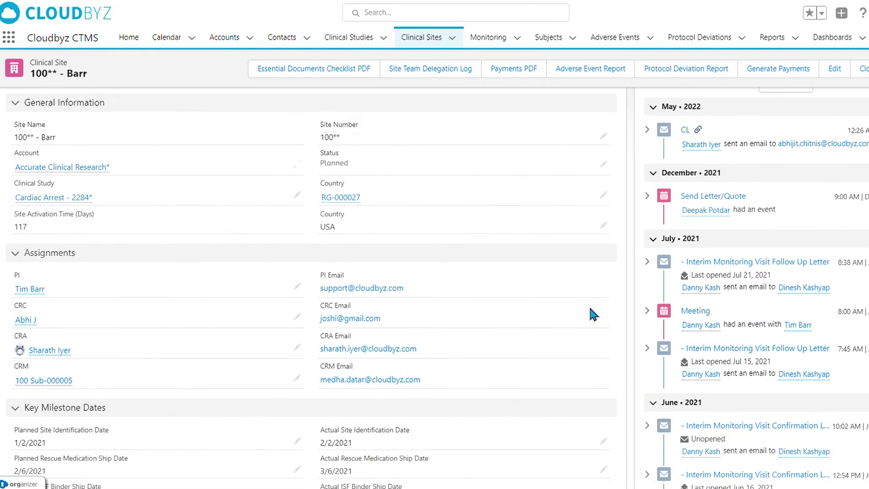
pyautogui.scroll(-1, 590, 308)
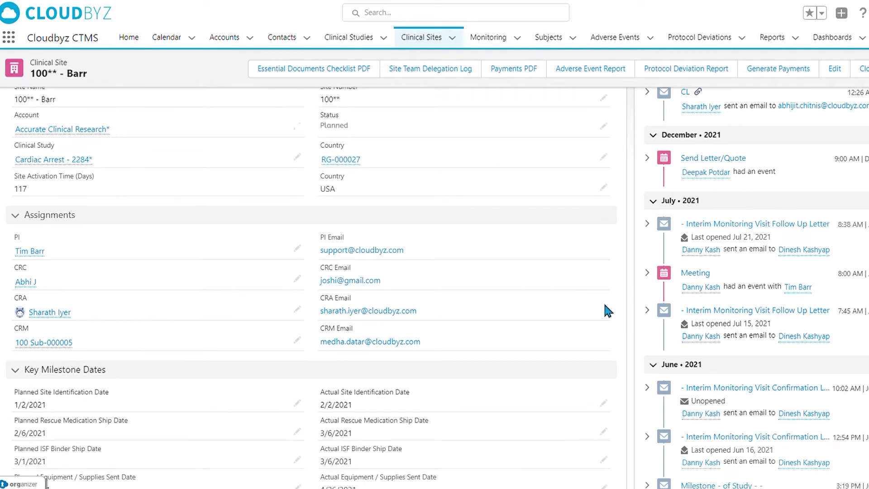
pyautogui.scroll(-3, 615, 300)
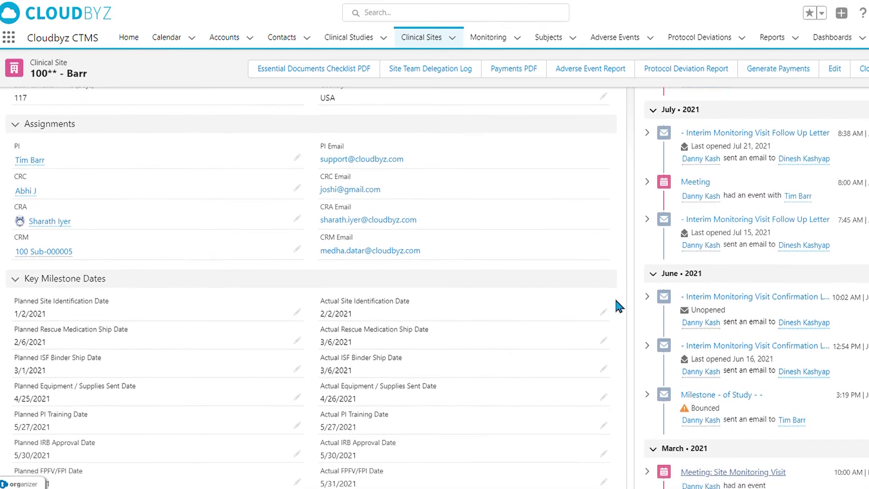
pyautogui.scroll(-1, 616, 306)
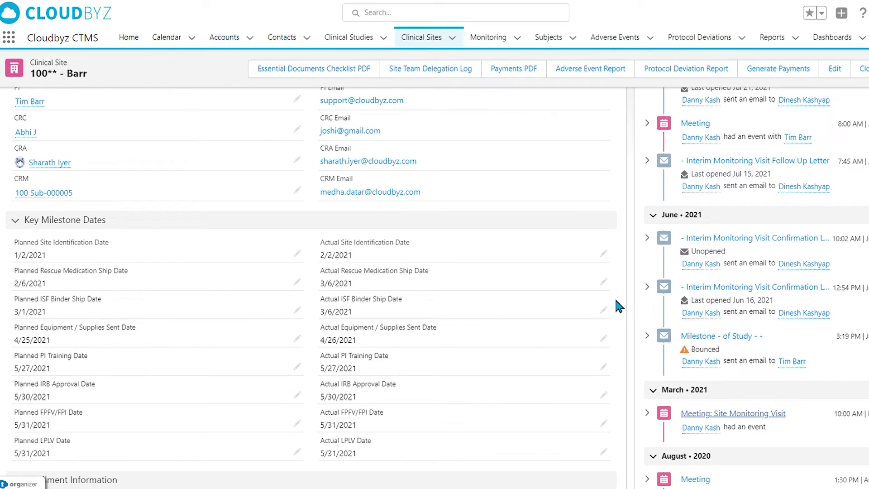
pyautogui.scroll(-1, 615, 302)
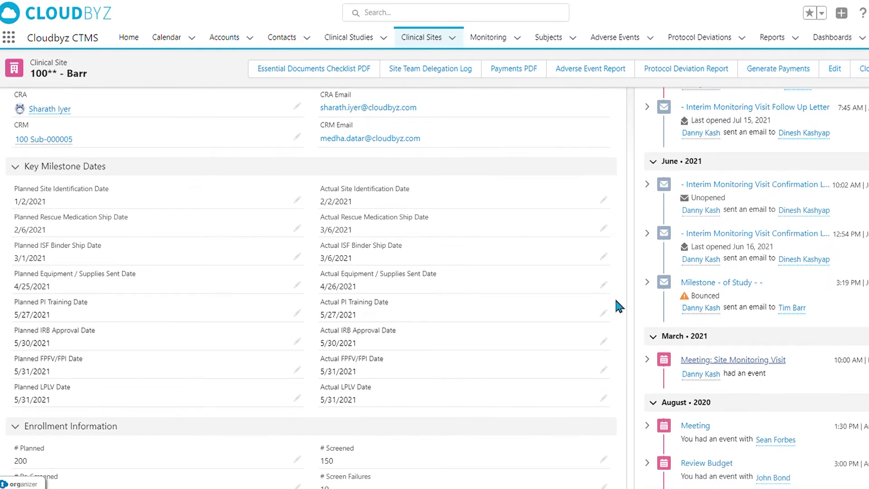
pyautogui.scroll(-2, 615, 299)
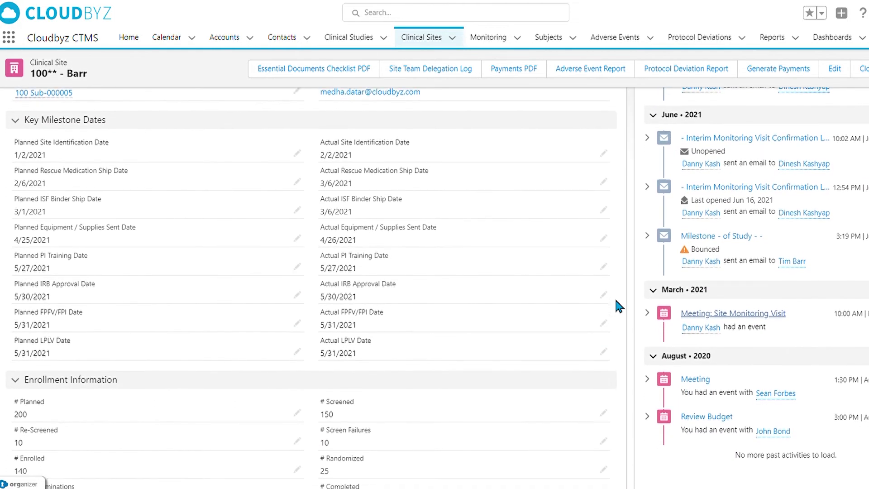
pyautogui.scroll(-3, 617, 306)
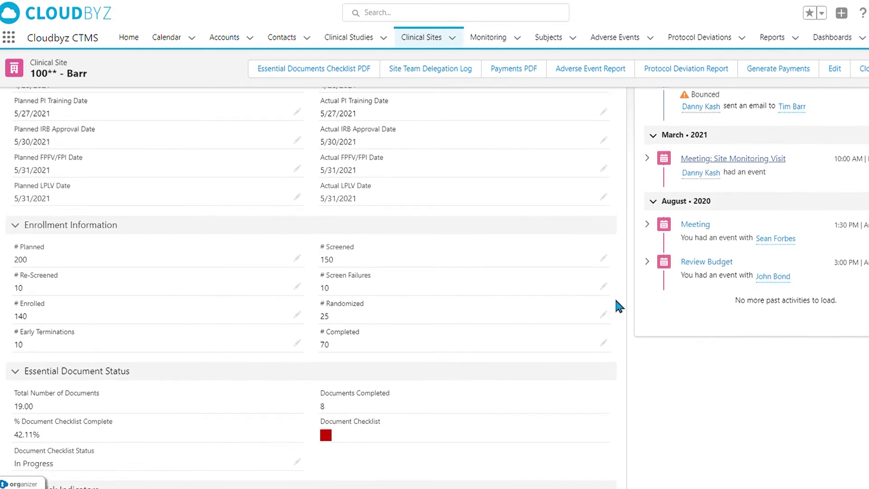
pyautogui.scroll(-3, 615, 300)
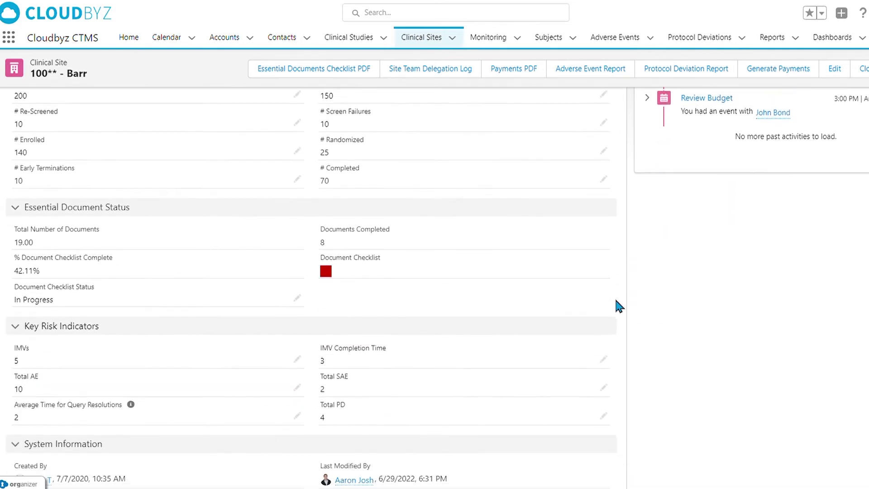
pyautogui.scroll(10, 658, 381)
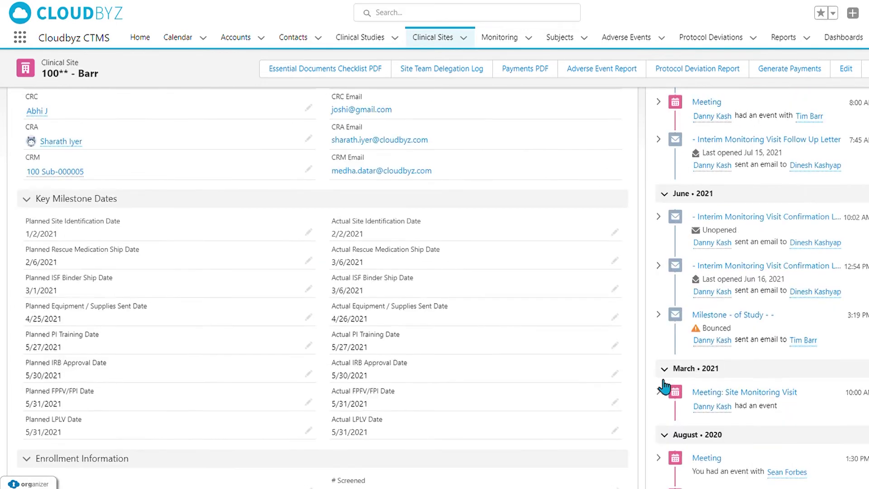
pyautogui.scroll(8, 657, 376)
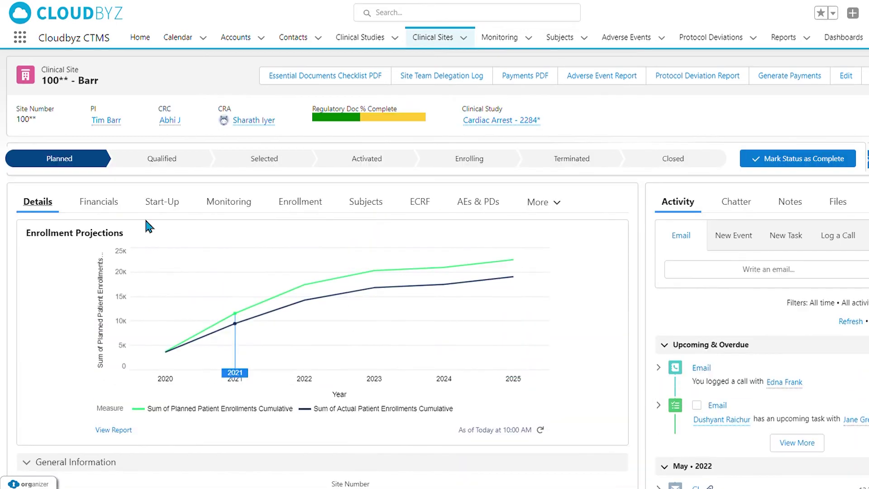
# Open Site Budget BD-000144 from the site's Financials tab.
pyautogui.click(108, 209)
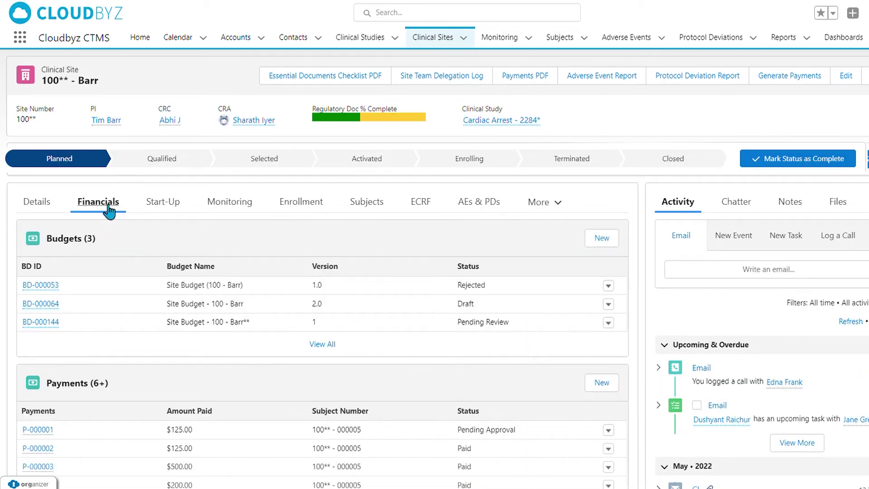
pyautogui.moveTo(57, 325)
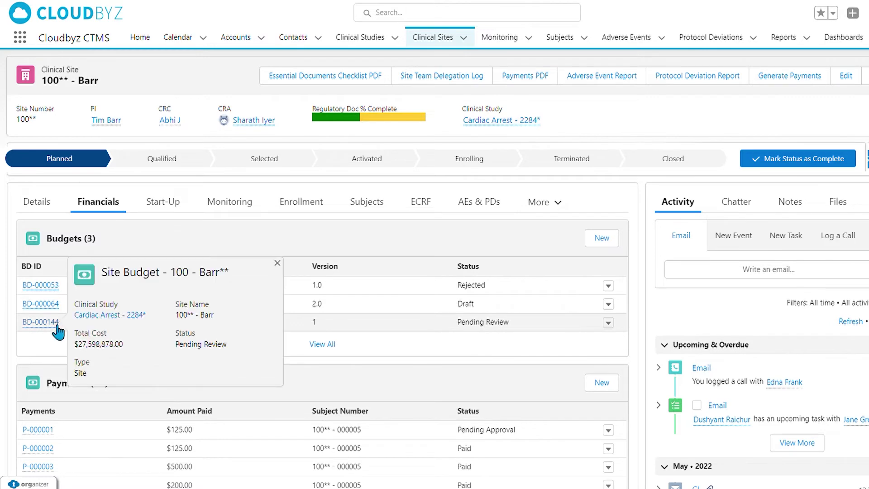
pyautogui.click(41, 321)
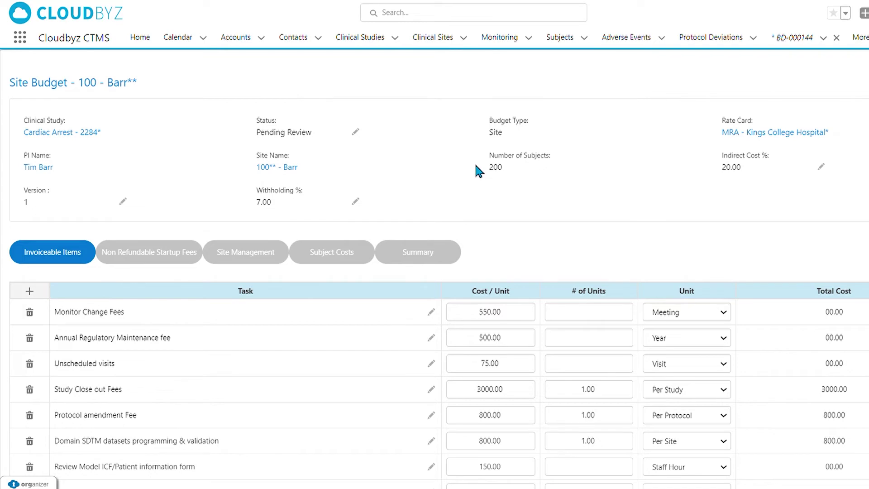
# Scroll through BD-000144's per-visit Subject Costs grid.
pyautogui.click(323, 253)
pyautogui.scroll(-1, 442, 271)
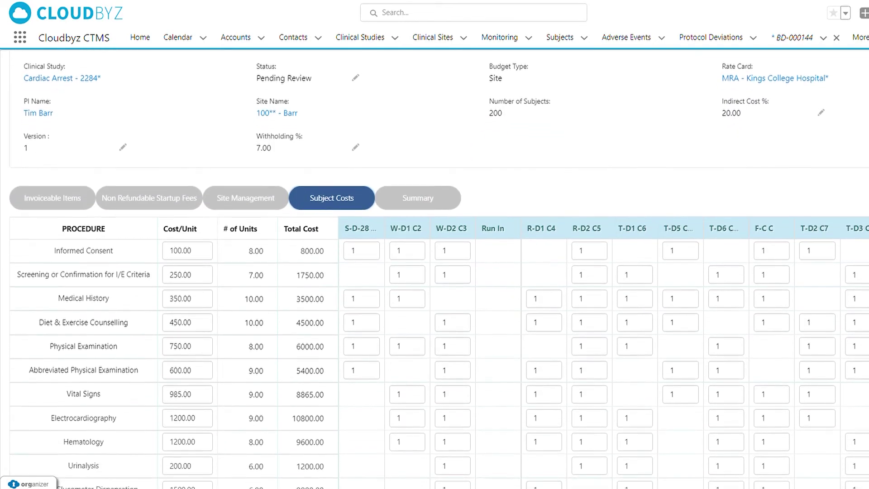
pyautogui.scroll(-2, 438, 269)
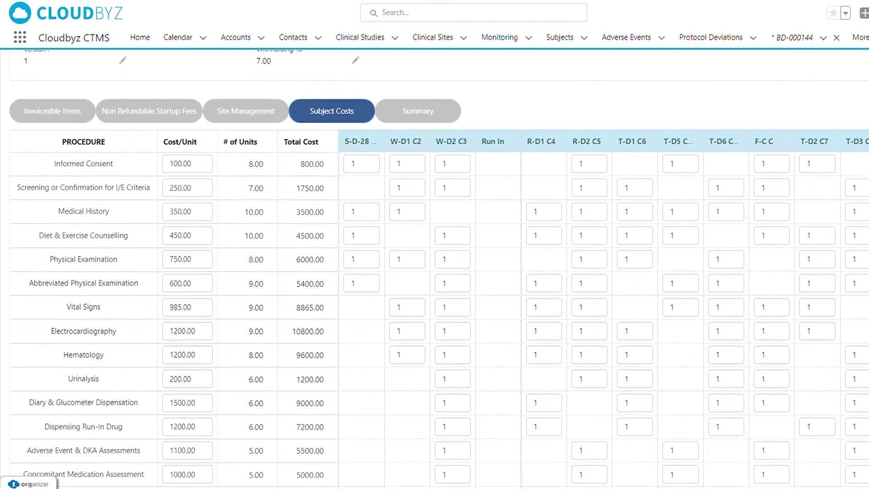
pyautogui.scroll(-8, 439, 268)
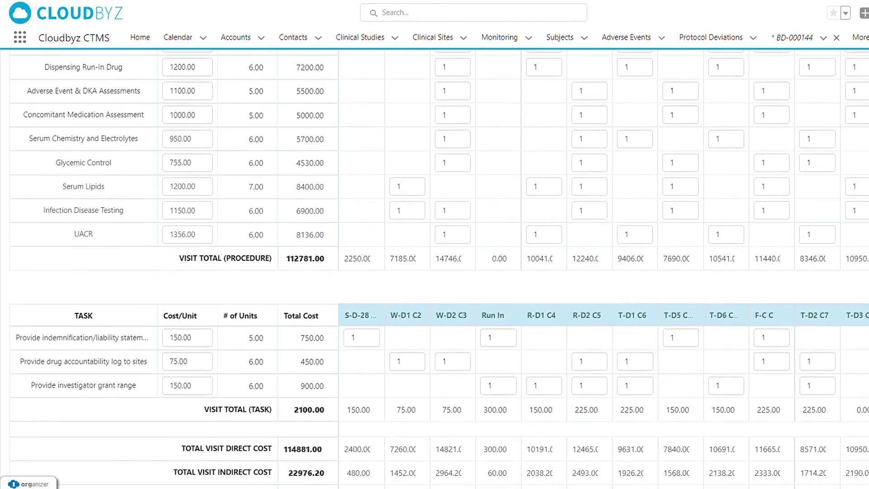
pyautogui.scroll(-2, 439, 268)
pyautogui.scroll(10, 439, 269)
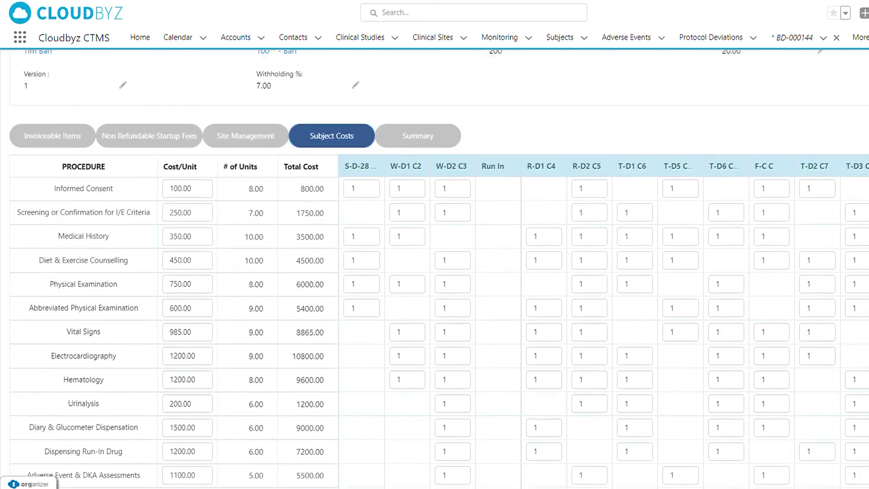
pyautogui.scroll(3, 439, 269)
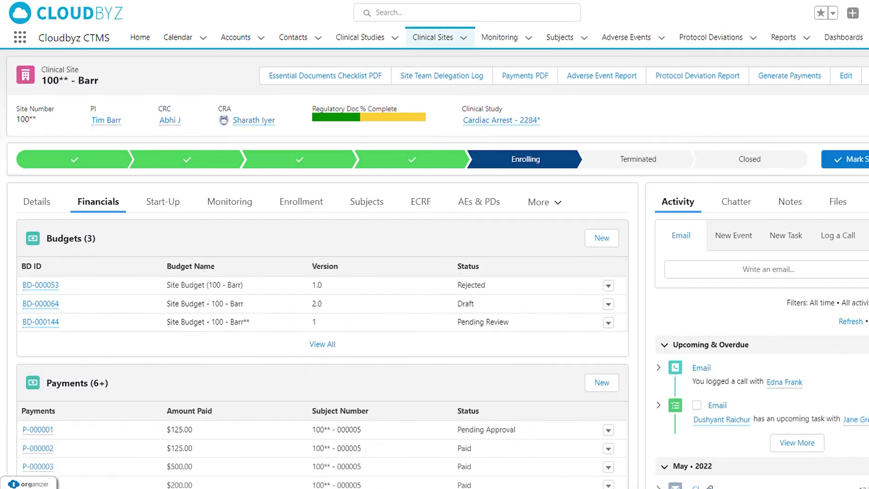
# Open the site's Start-Up tab and view the Site Team Delegation Log.
pyautogui.click(174, 209)
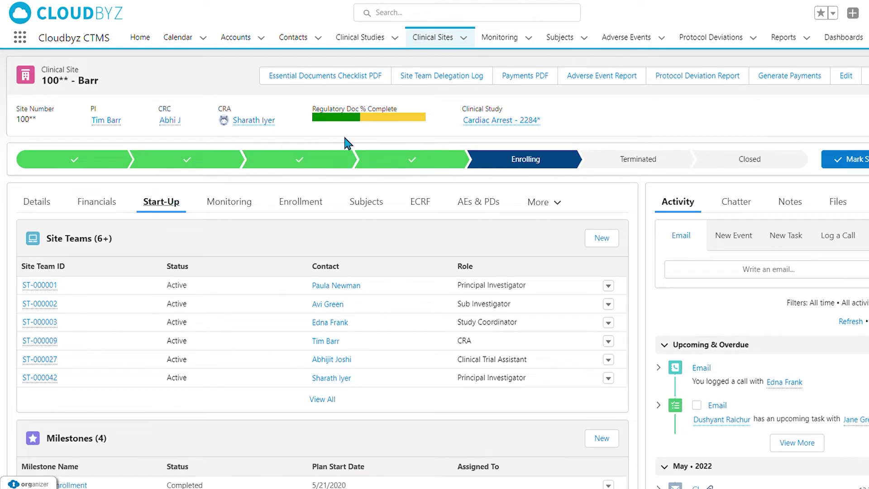
pyautogui.click(445, 86)
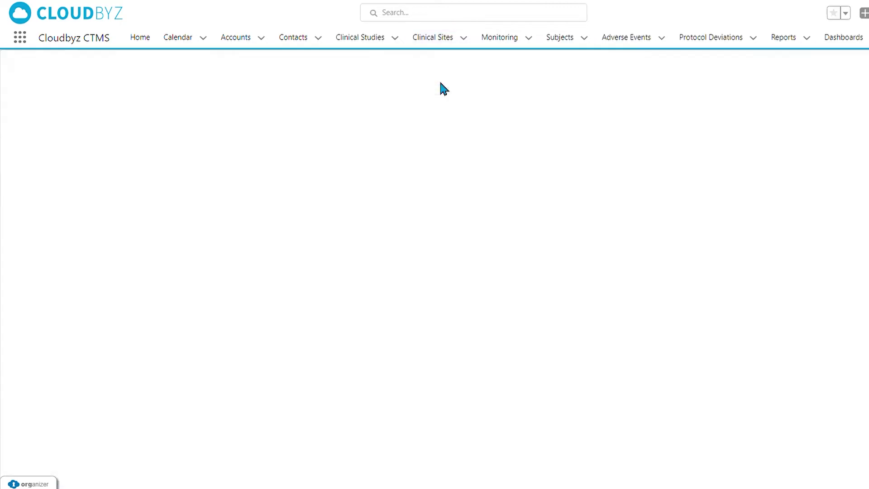
pyautogui.scroll(-3, 817, 325)
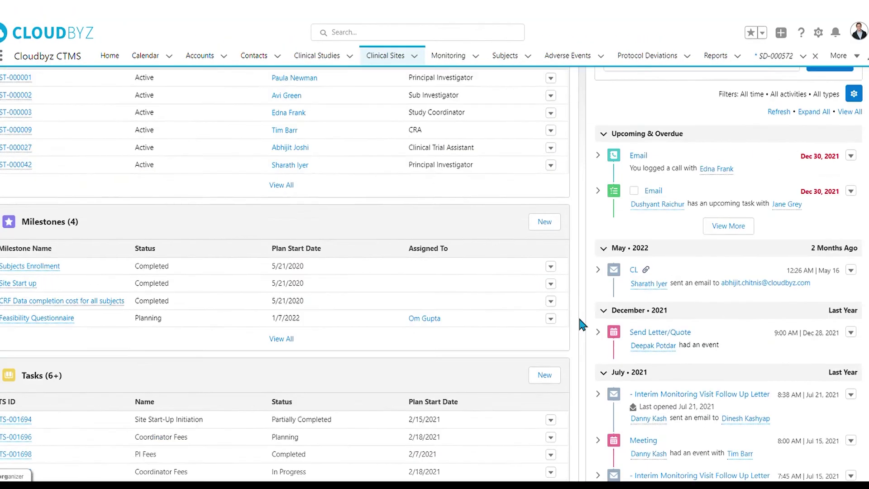
pyautogui.scroll(5, 579, 319)
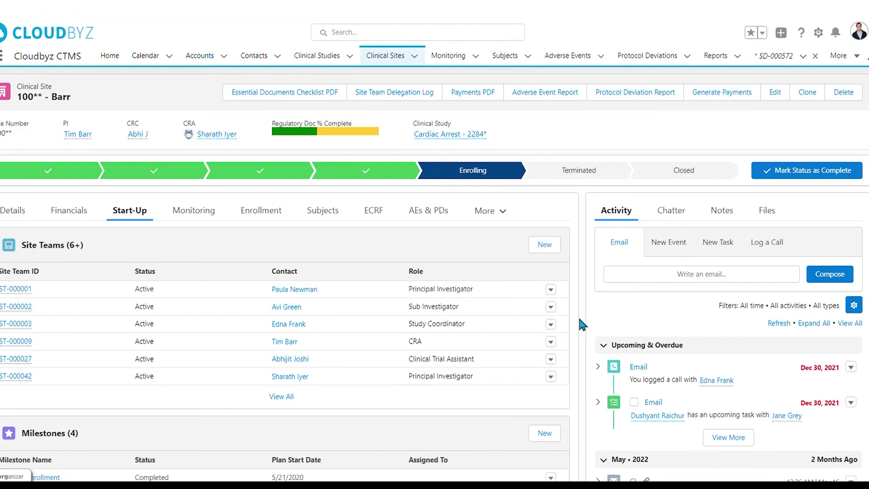
# Scroll to Essential Documents and open the Confidentiality Agreement (CDA) record.
pyautogui.scroll(-9, 580, 271)
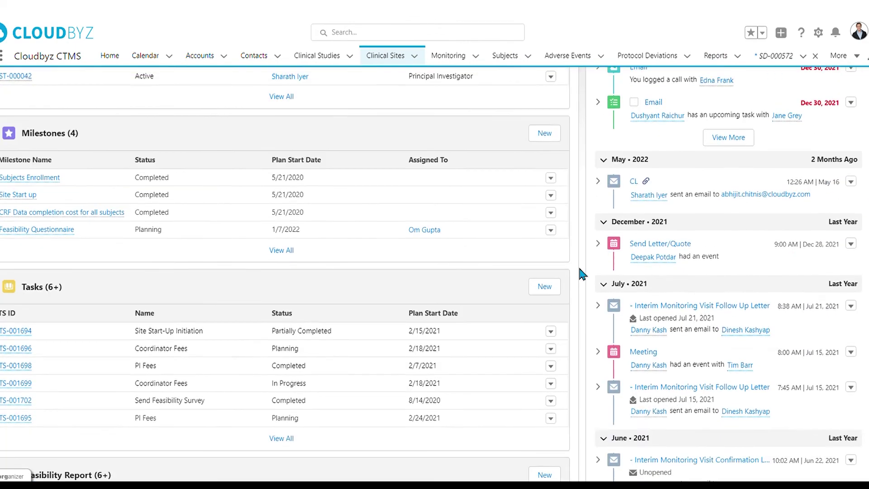
pyautogui.scroll(-6, 579, 268)
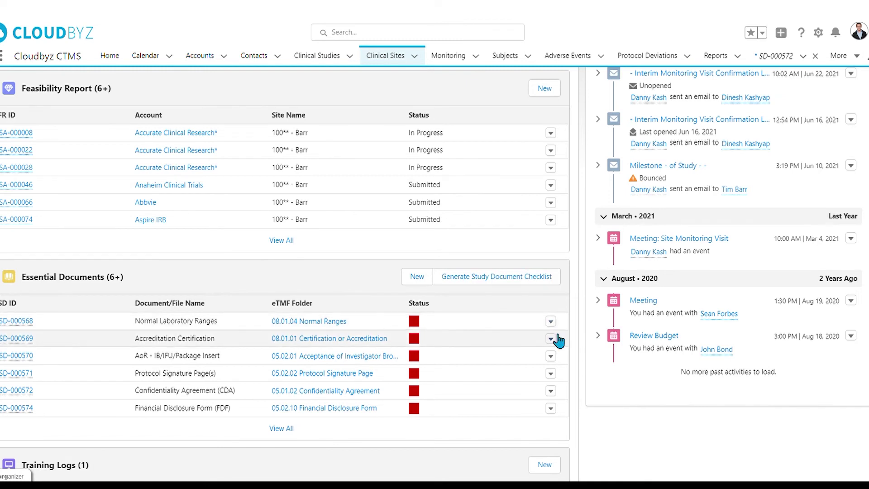
pyautogui.moveTo(32, 398)
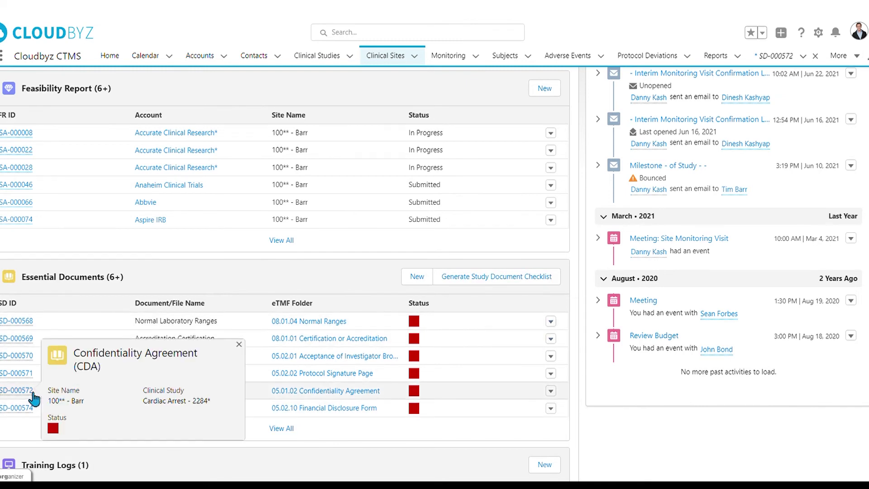
pyautogui.click(32, 392)
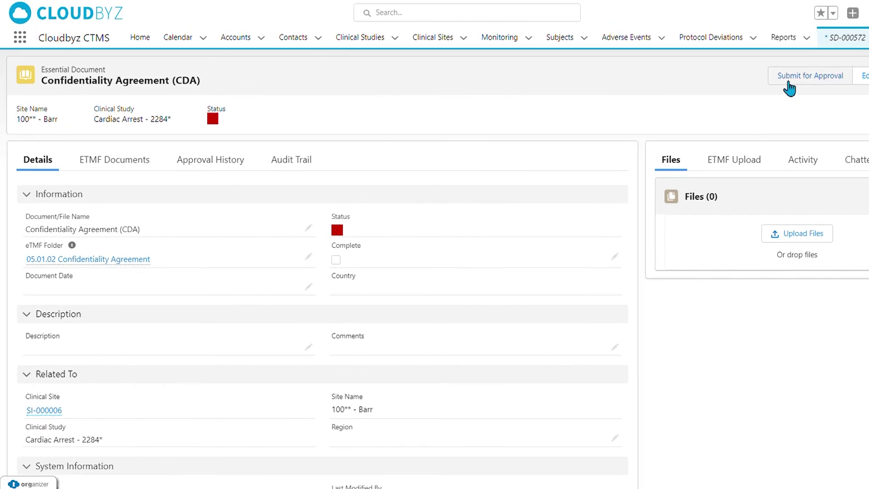
# Check the CDA document's ETMF Upload tab and eTMF Folder picklist, then return to the 100** - Barr site.
pyautogui.click(735, 164)
pyautogui.click(785, 219)
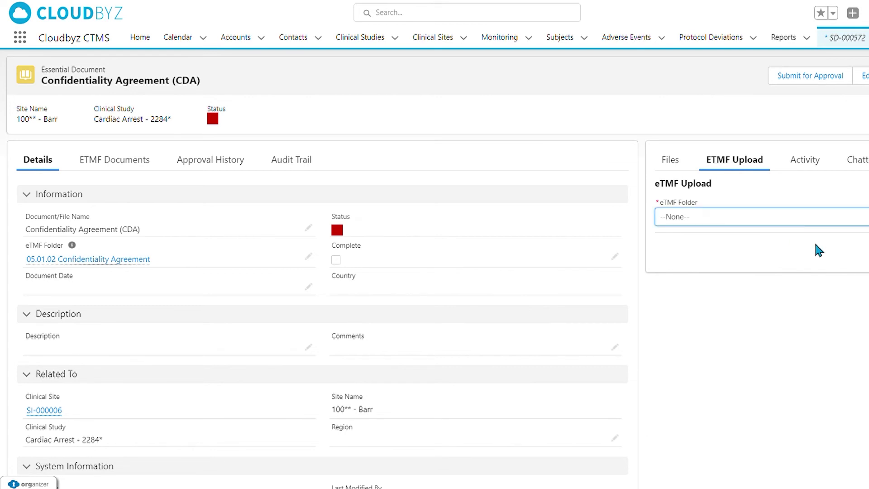
pyautogui.click(613, 129)
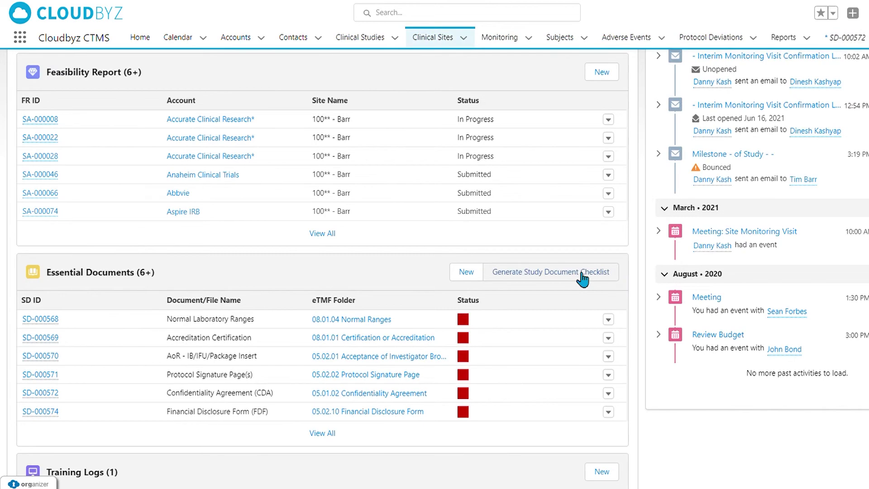
pyautogui.click(582, 273)
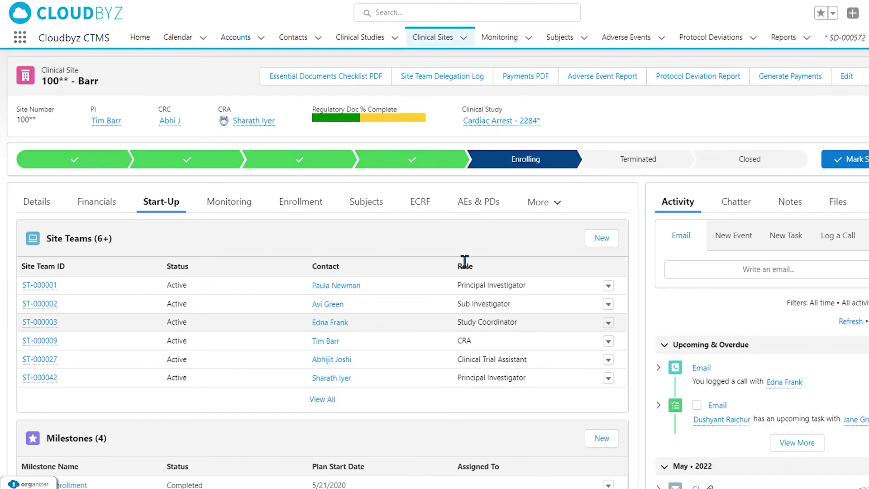
# Scroll through the Essential Documents Checklist PDF, then show the site's Subjects tab and extra sections.
pyautogui.click(366, 86)
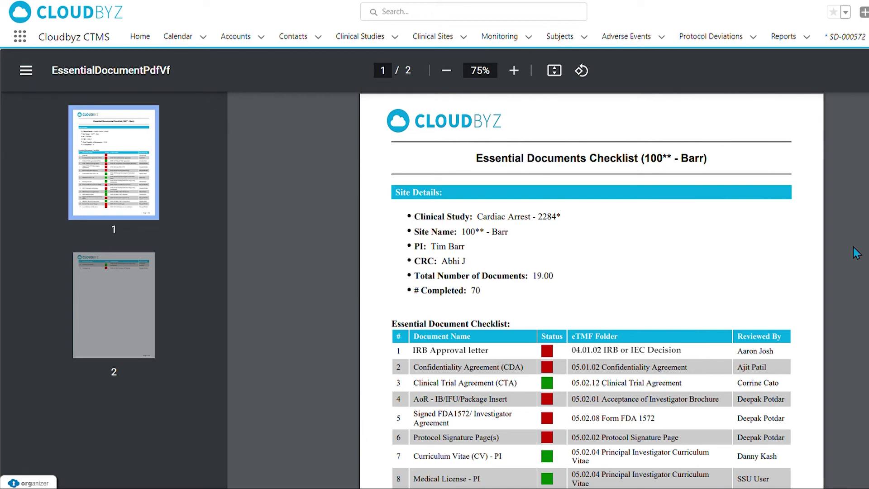
pyautogui.scroll(-5, 857, 252)
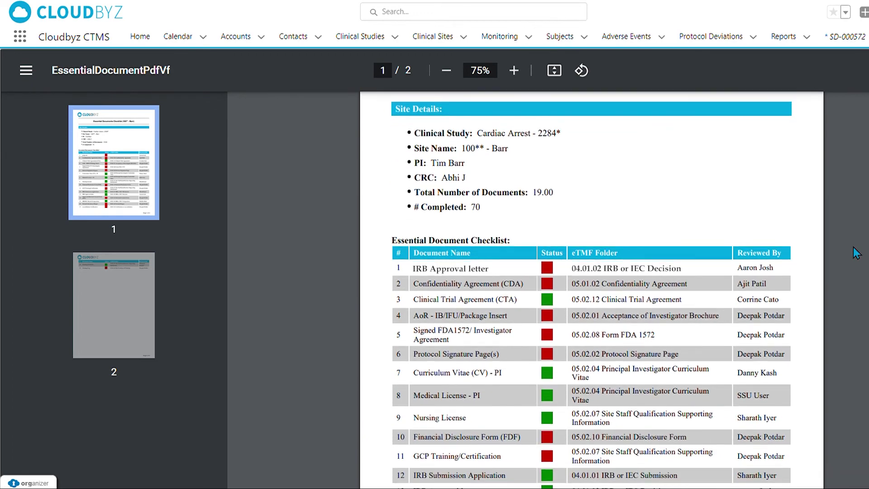
pyautogui.scroll(-2, 856, 252)
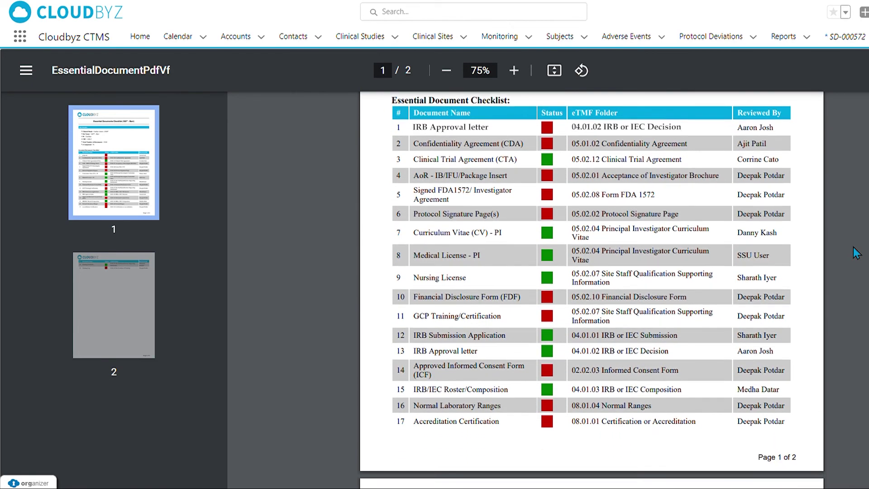
pyautogui.hscroll(-5, 856, 252)
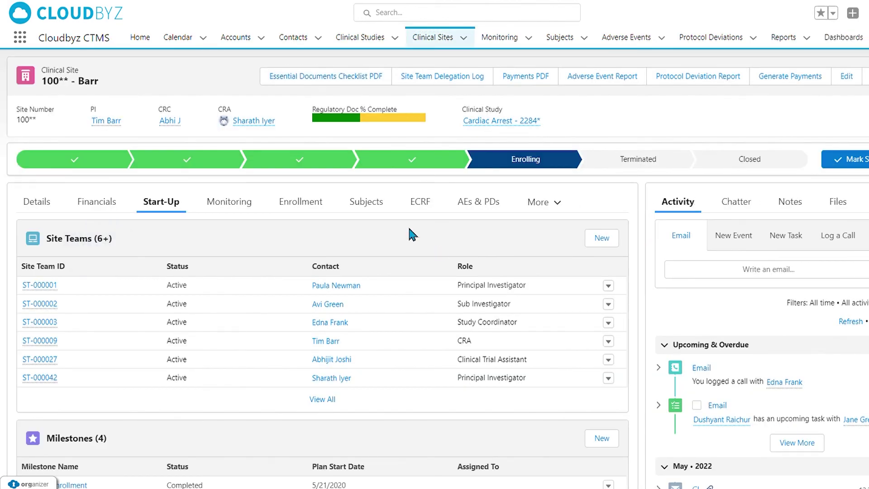
pyautogui.click(381, 211)
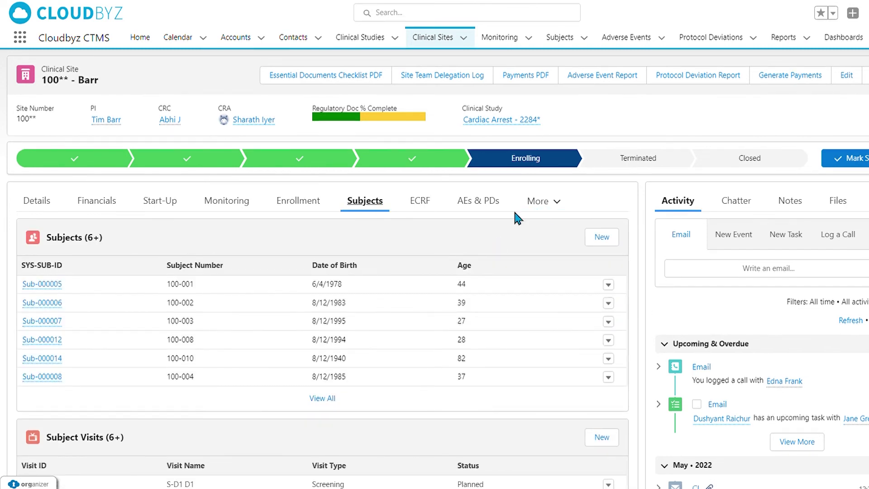
pyautogui.click(560, 207)
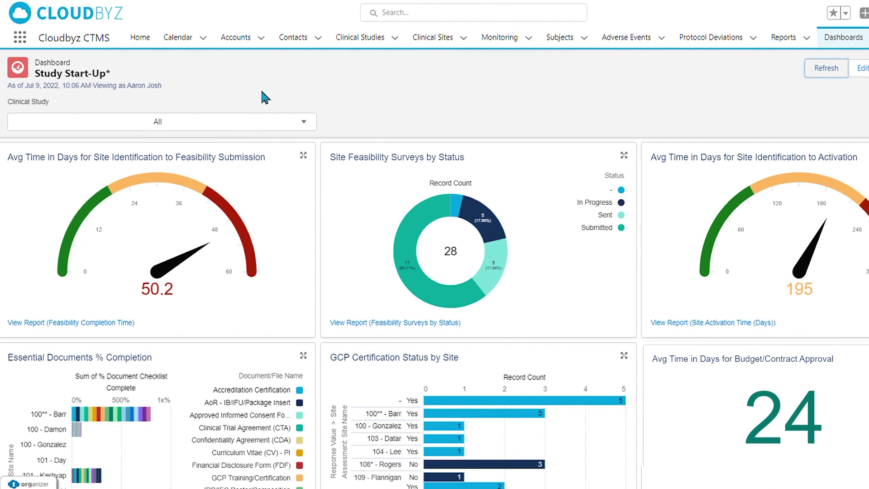
# Open the Study Start-Up dashboard's Edit Subscription dialog, set to weekly on Saturday at 10:00 AM.
pyautogui.click(267, 121)
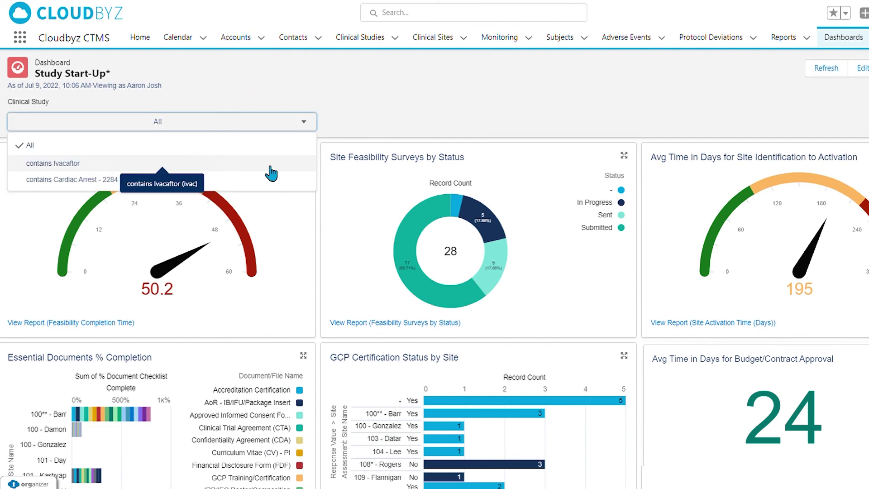
pyautogui.click(271, 168)
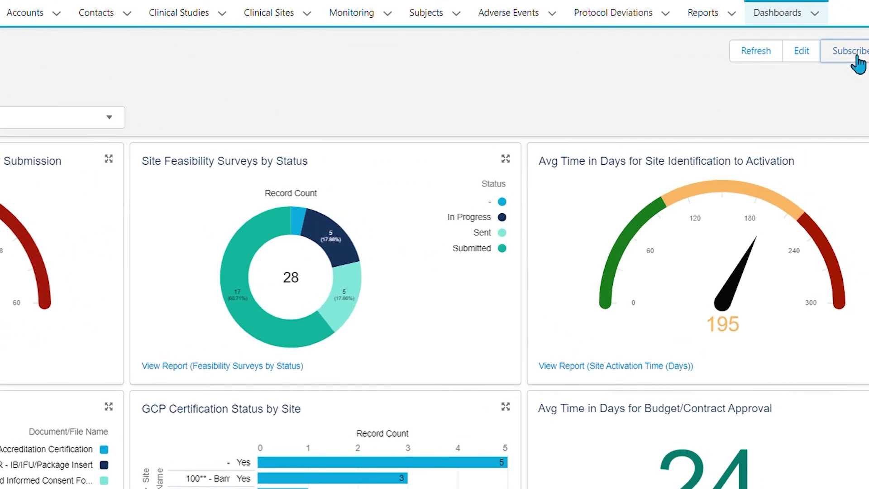
pyautogui.click(856, 58)
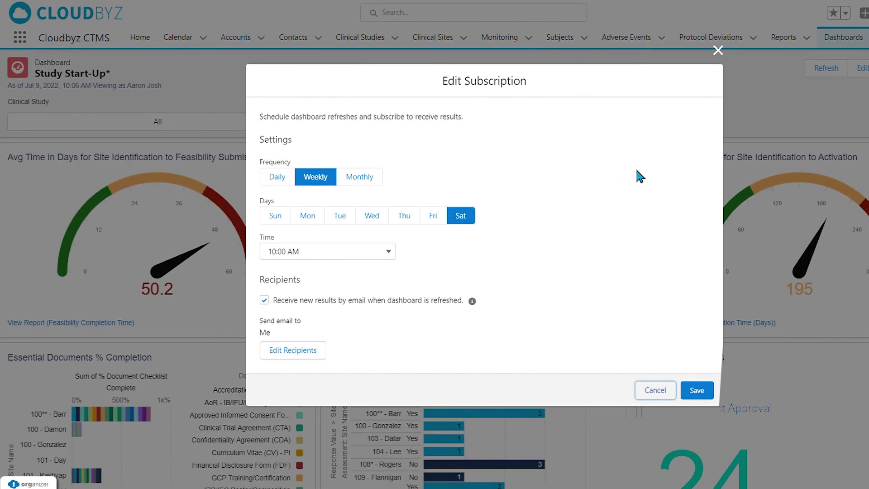